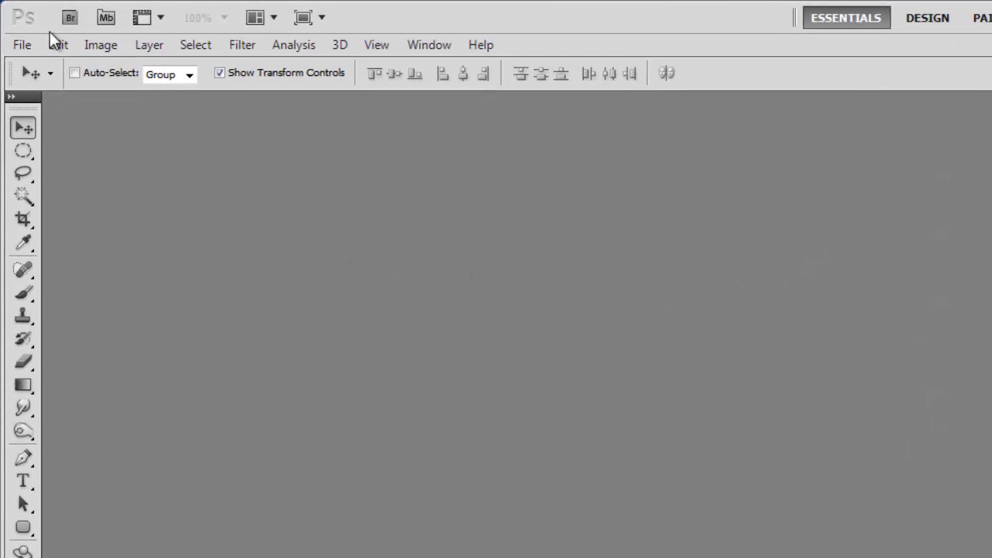
# Start a new 800 × 800 pixel document at 72 resolution from File > New.
pyautogui.click(21, 44)
pyautogui.click(26, 65)
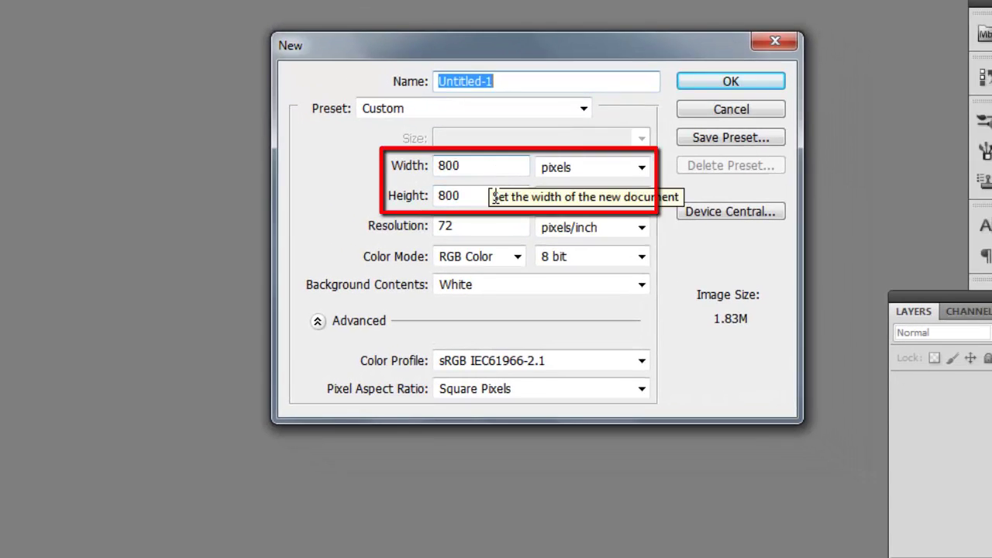
# Create the 800 × 800 canvas and fill its background with solid black.
pyautogui.click(768, 81)
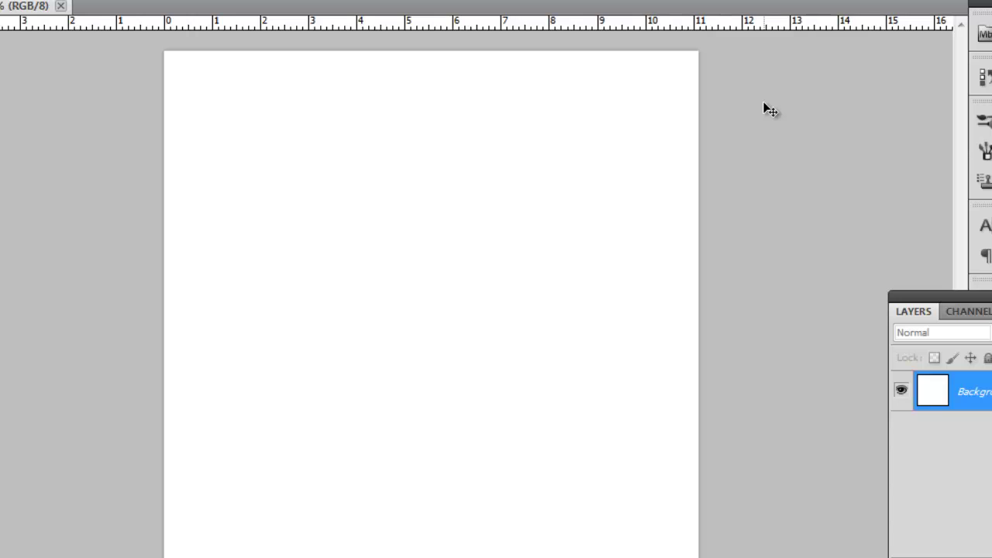
pyautogui.hotkey('shift', 'F5')
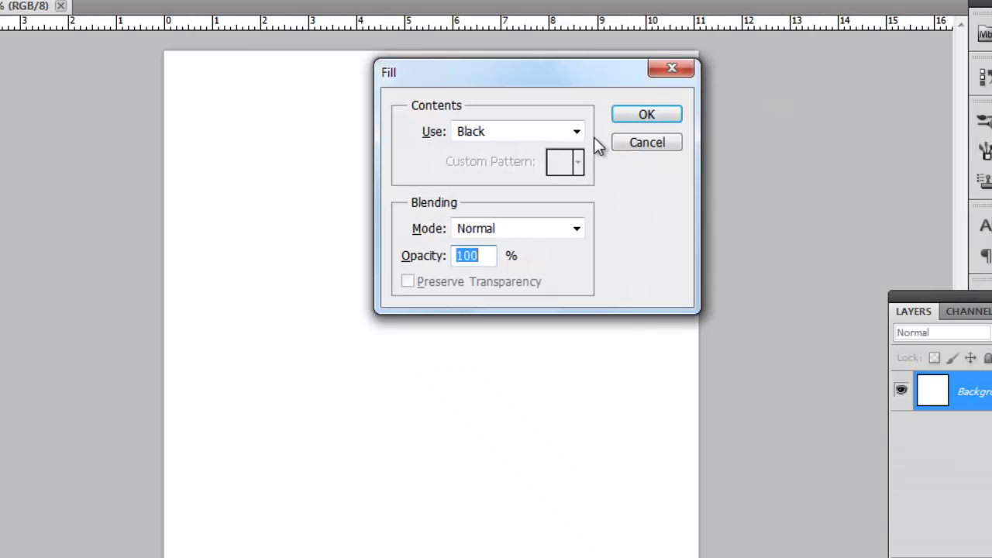
pyautogui.click(577, 130)
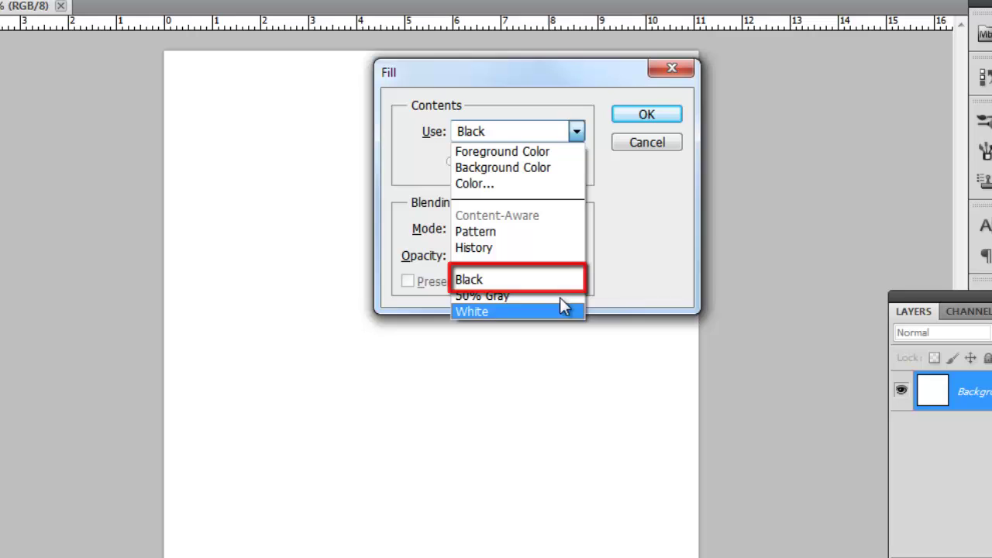
pyautogui.click(543, 280)
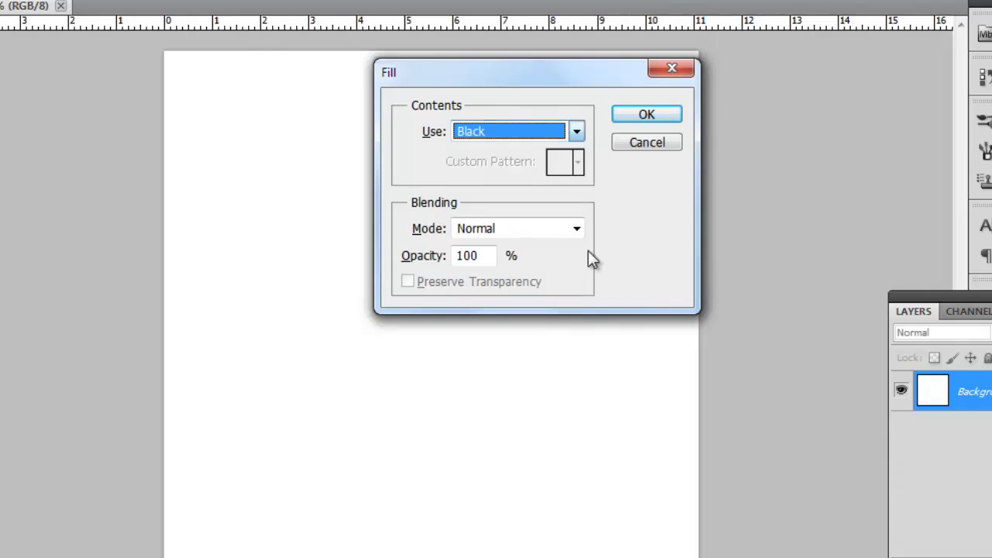
pyautogui.click(652, 118)
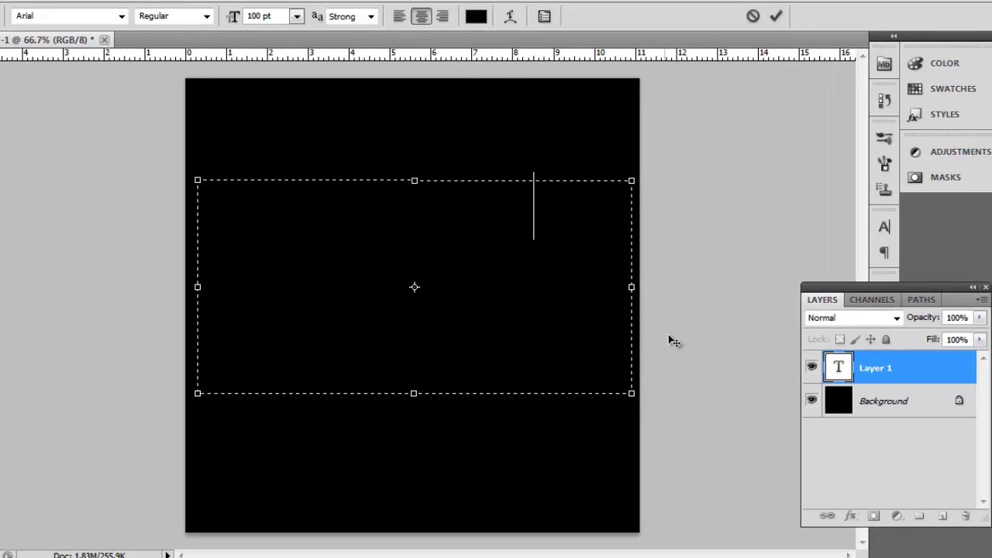
# Make the HowTech text white 100 pt Arial and drag it to the canvas centre.
pyautogui.hotkey('ctrl', 'a')
pyautogui.click(477, 16)
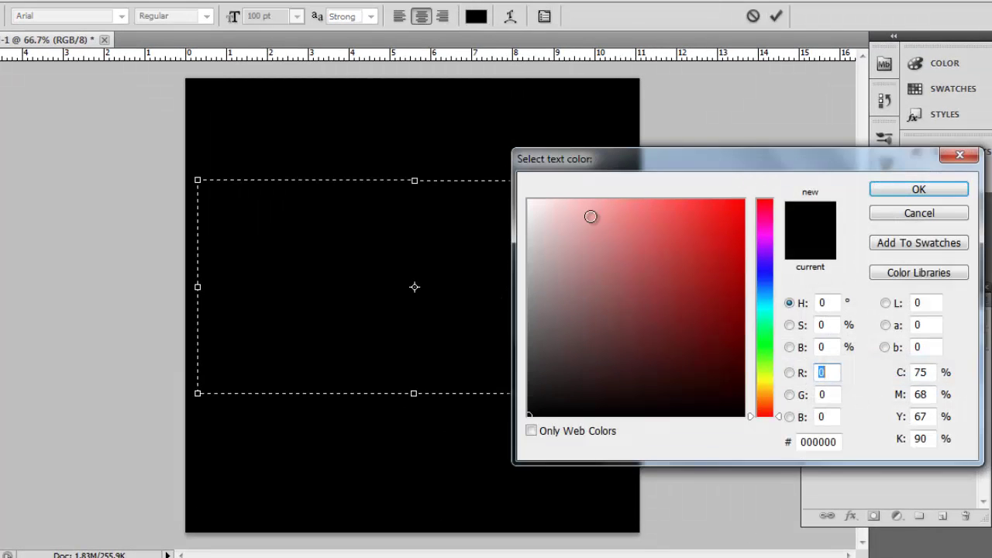
pyautogui.click(530, 199)
pyautogui.click(890, 190)
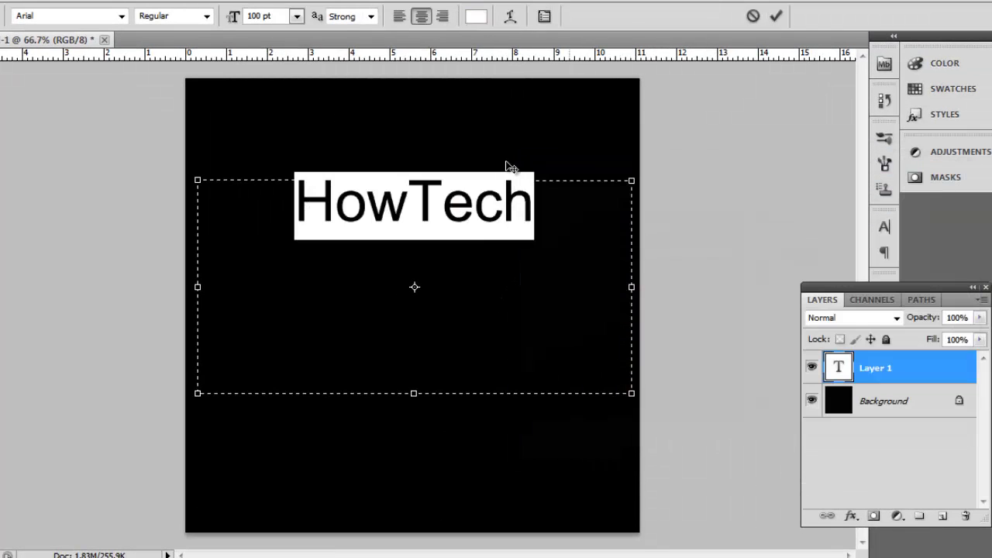
pyautogui.click(121, 16)
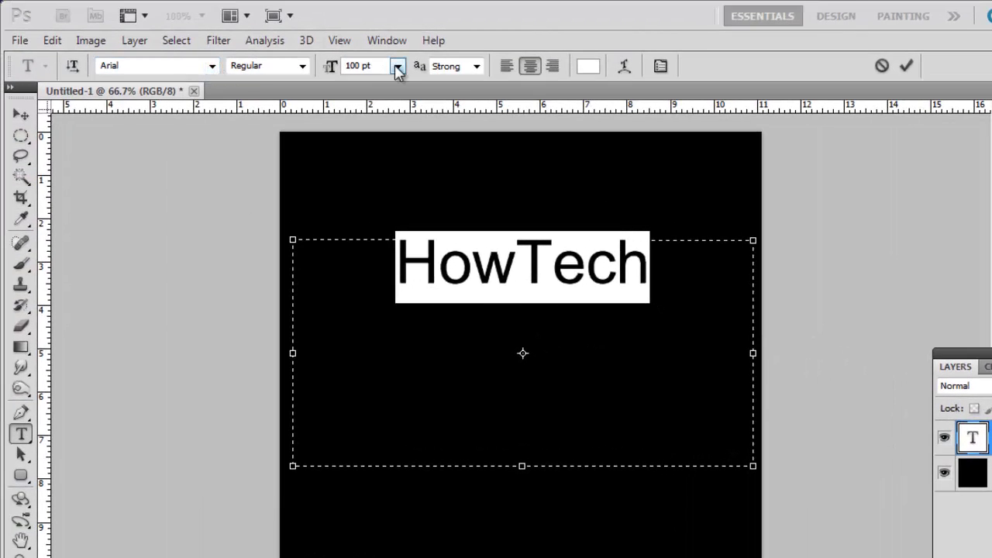
pyautogui.click(397, 68)
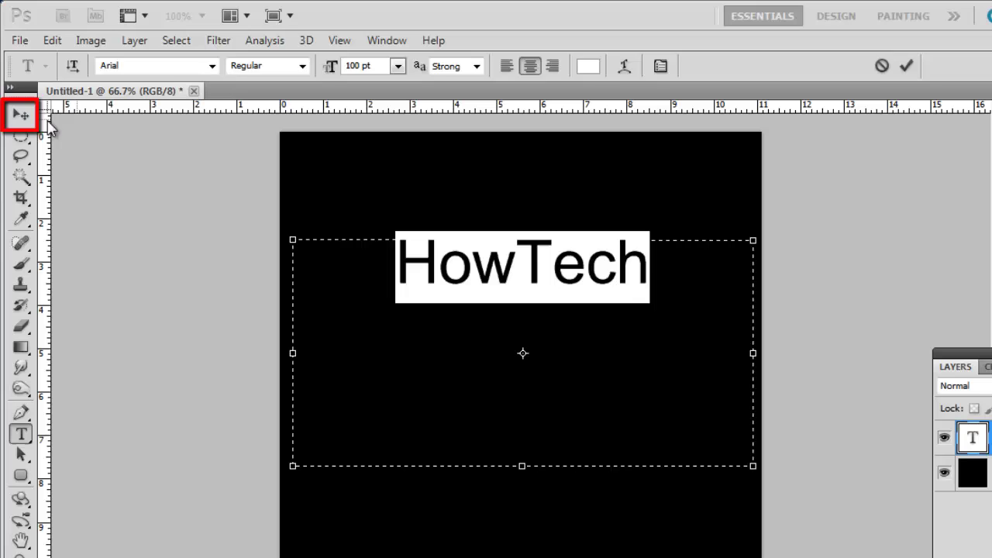
pyautogui.click(21, 115)
pyautogui.moveTo(523, 281); pyautogui.dragTo(525, 374)
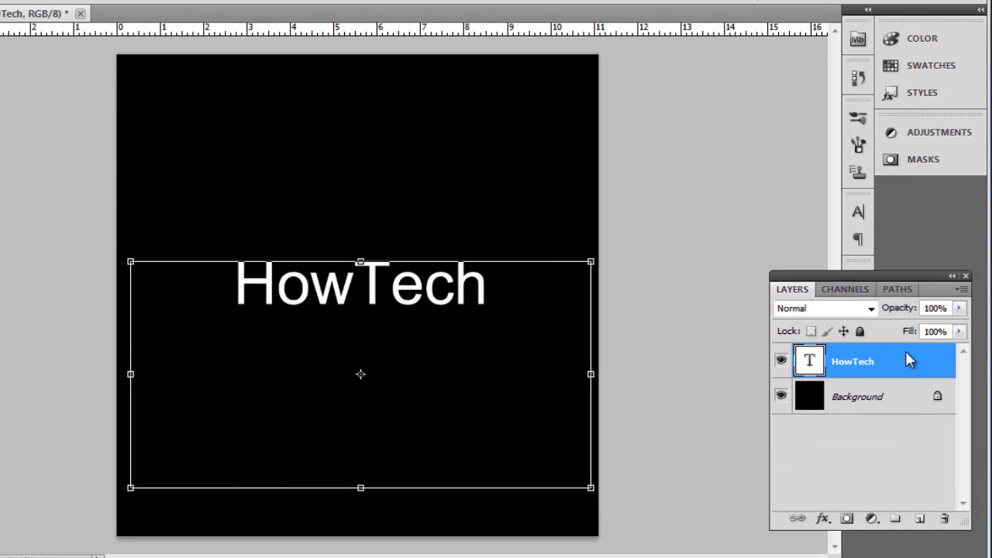
# Duplicate the HowTech layer as 'HowTech copy' and hide the copy.
pyautogui.rightClick(895, 359)
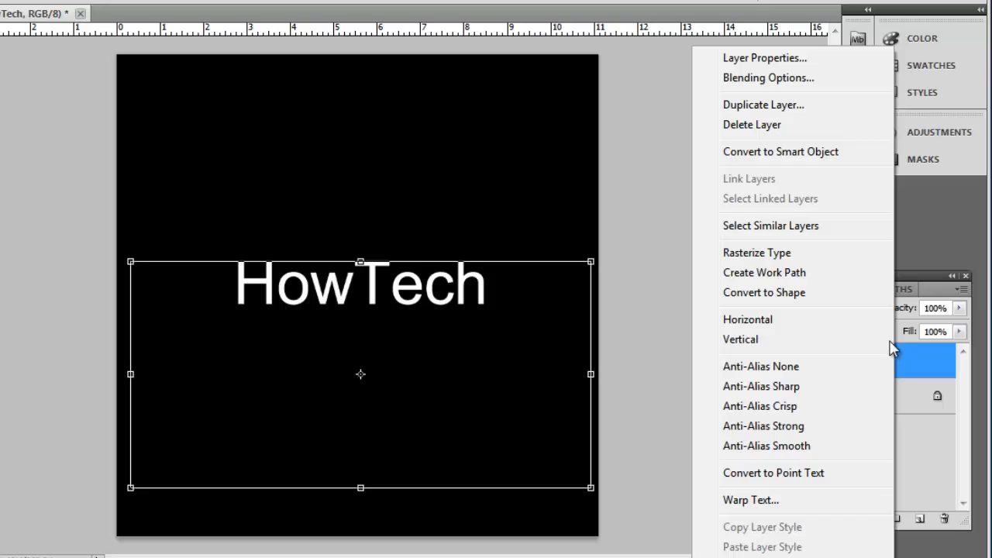
pyautogui.click(820, 103)
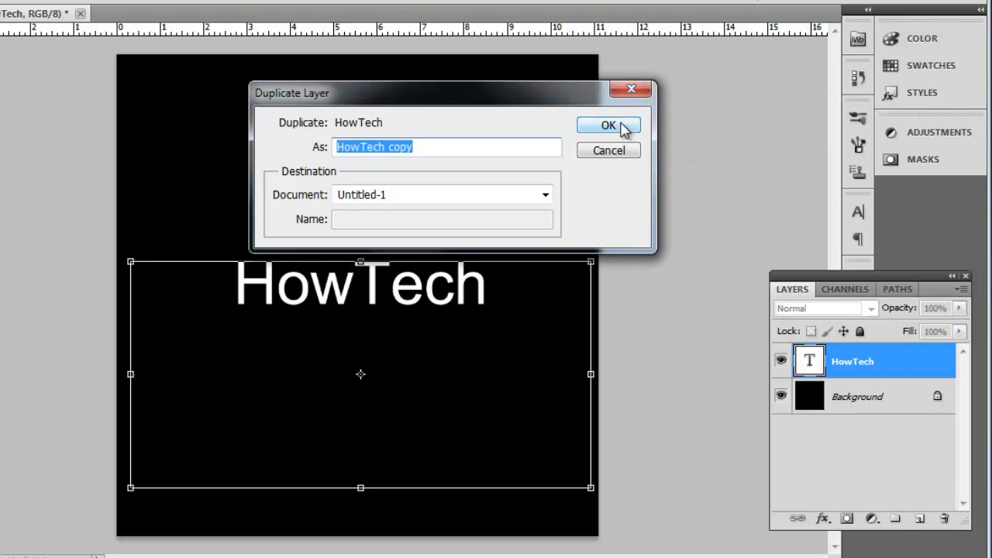
pyautogui.click(608, 126)
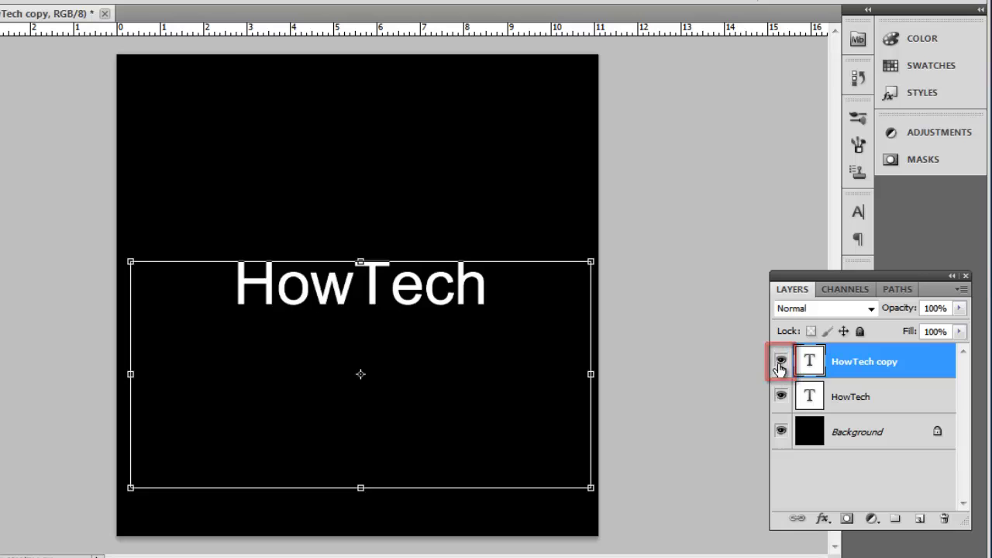
pyautogui.click(781, 361)
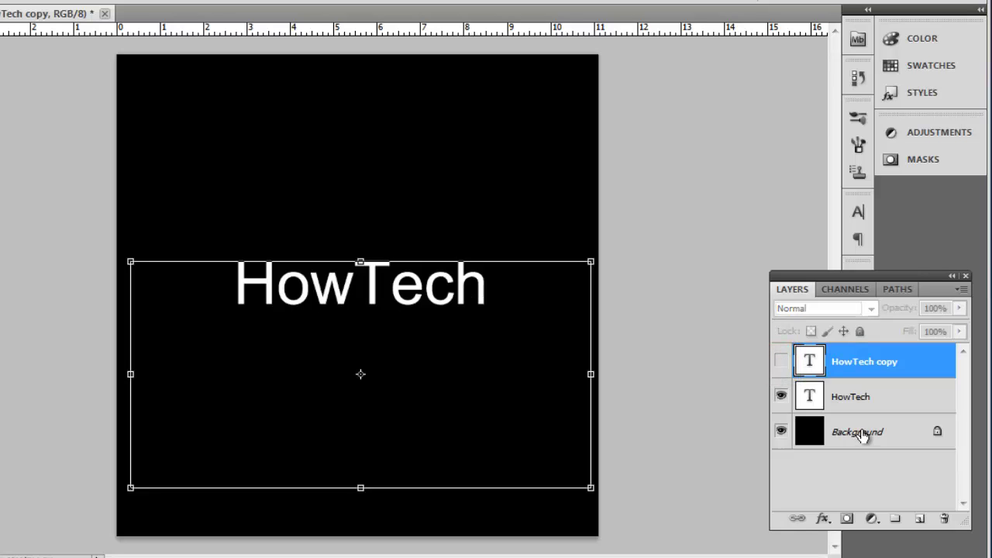
# Set HowTech's fill opacity to 0 and add an orange #ffb017 outer glow.
pyautogui.doubleClick(892, 397)
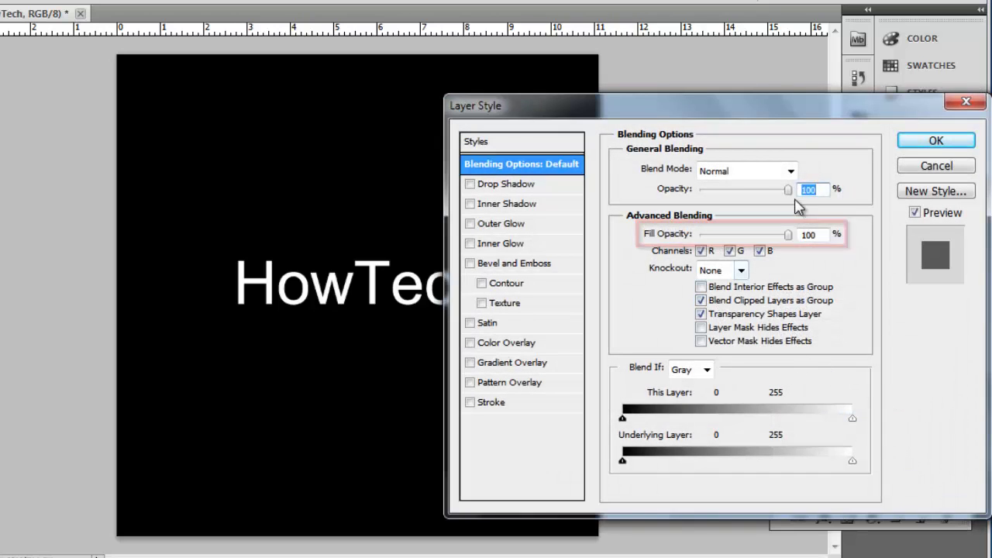
pyautogui.moveTo(786, 238); pyautogui.dragTo(701, 242)
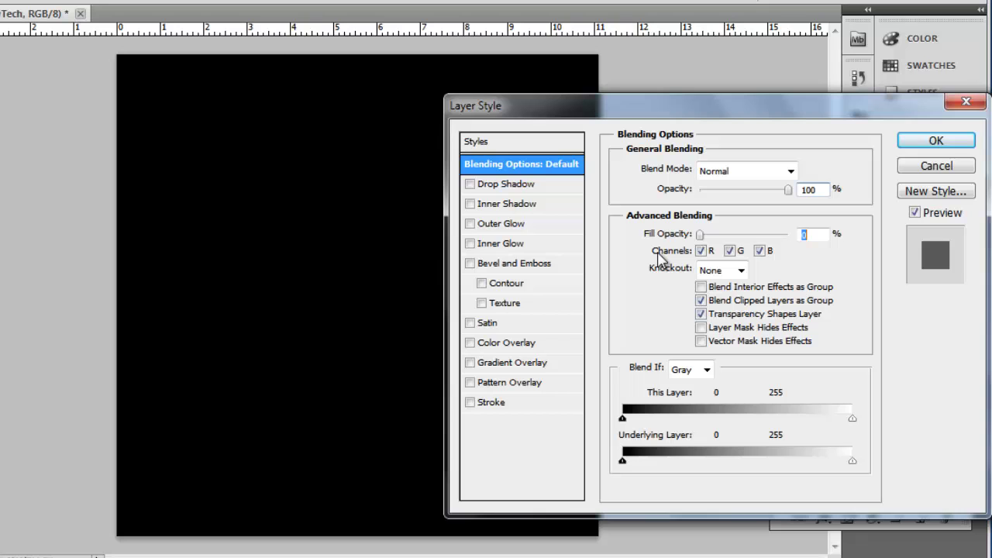
pyautogui.click(548, 232)
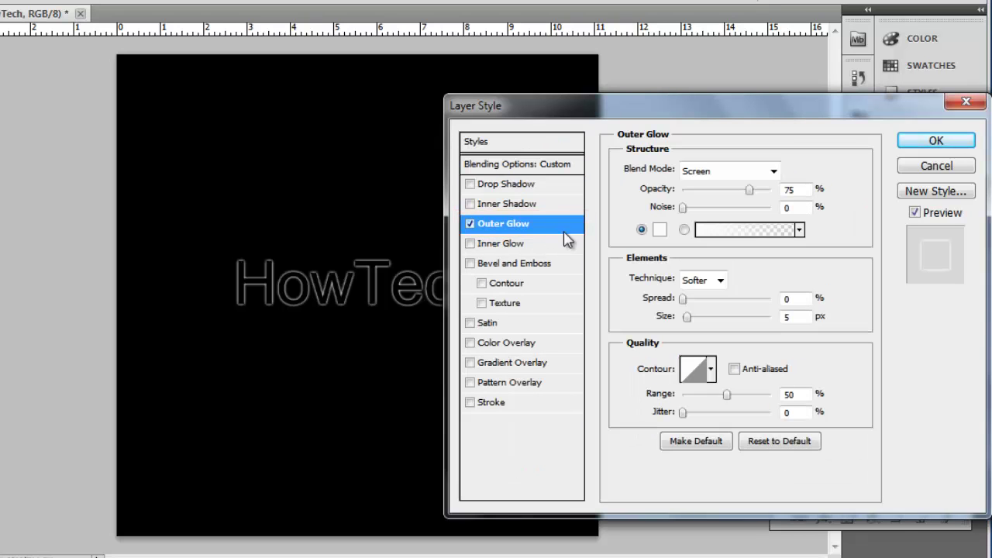
pyautogui.click(660, 230)
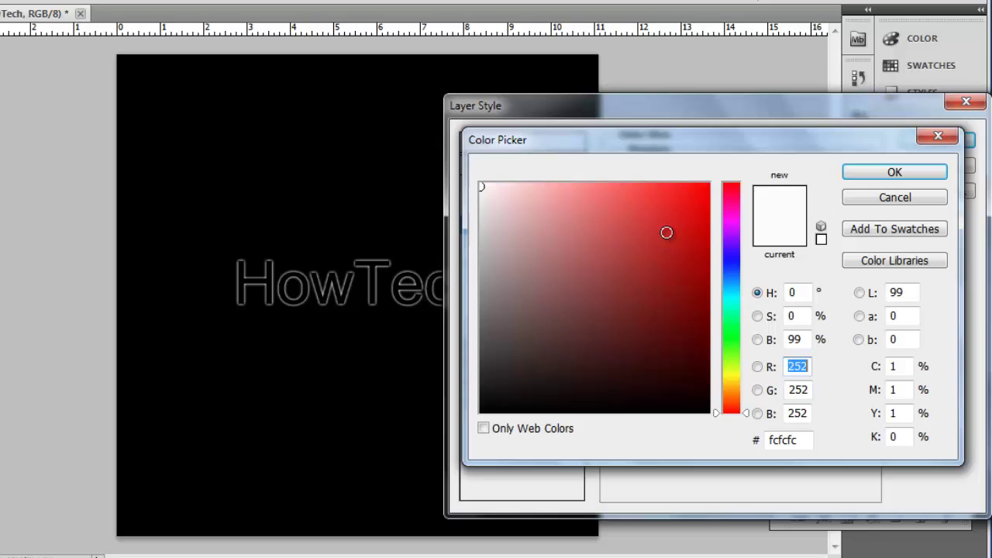
pyautogui.click(806, 442)
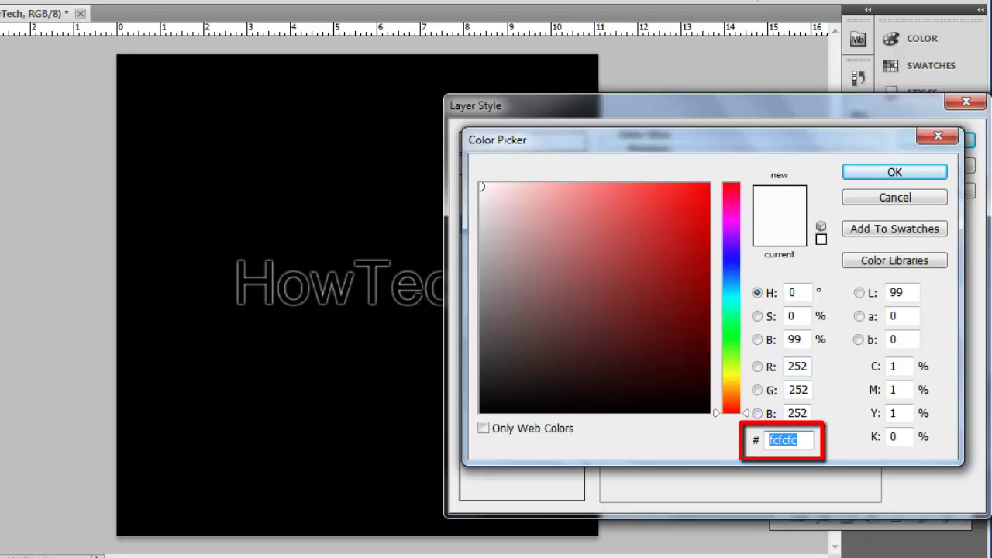
pyautogui.write('ff')
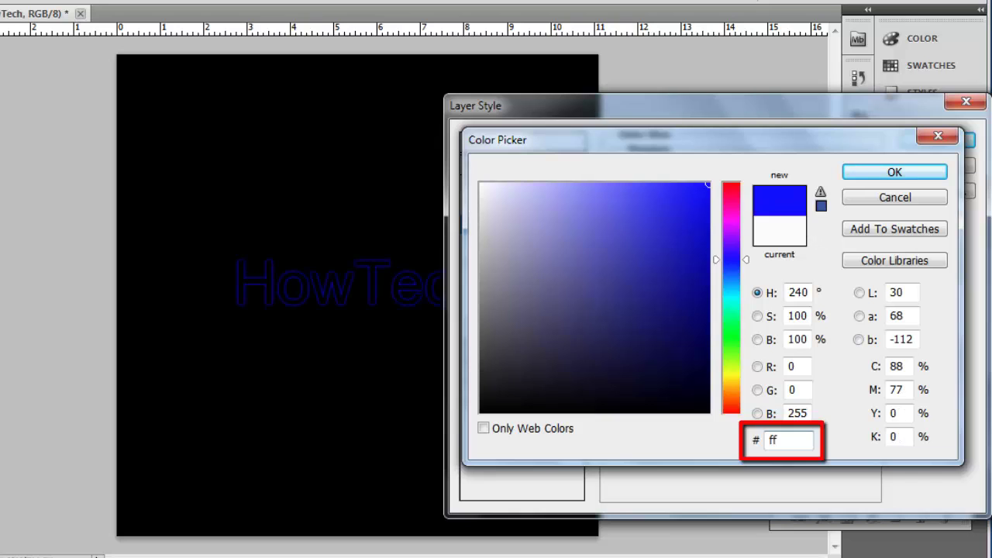
pyautogui.write('b01')
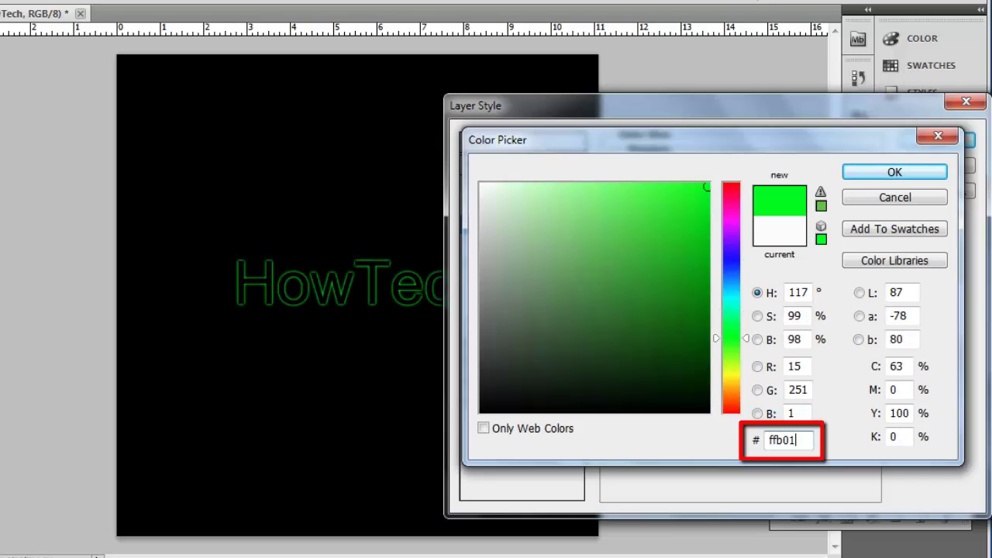
pyautogui.write('7')
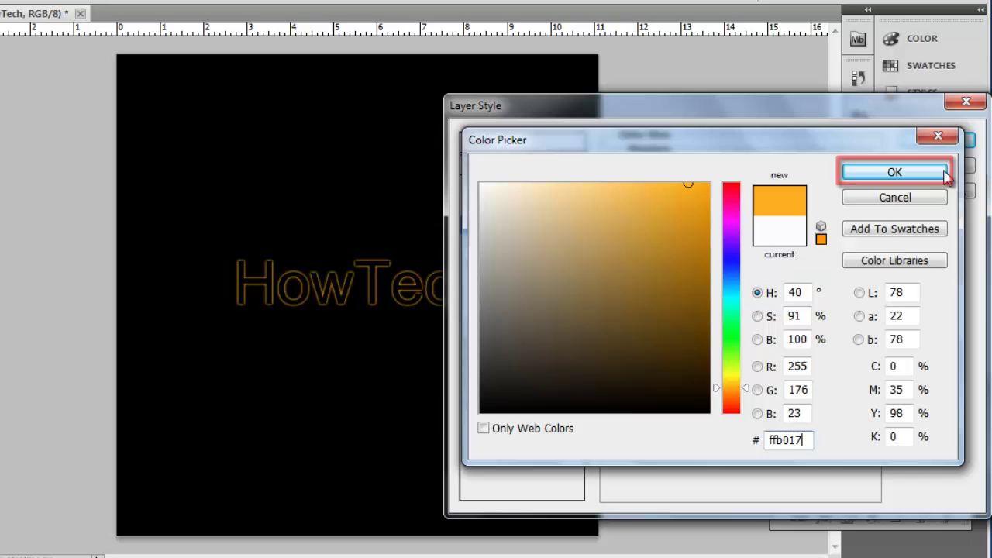
pyautogui.click(943, 171)
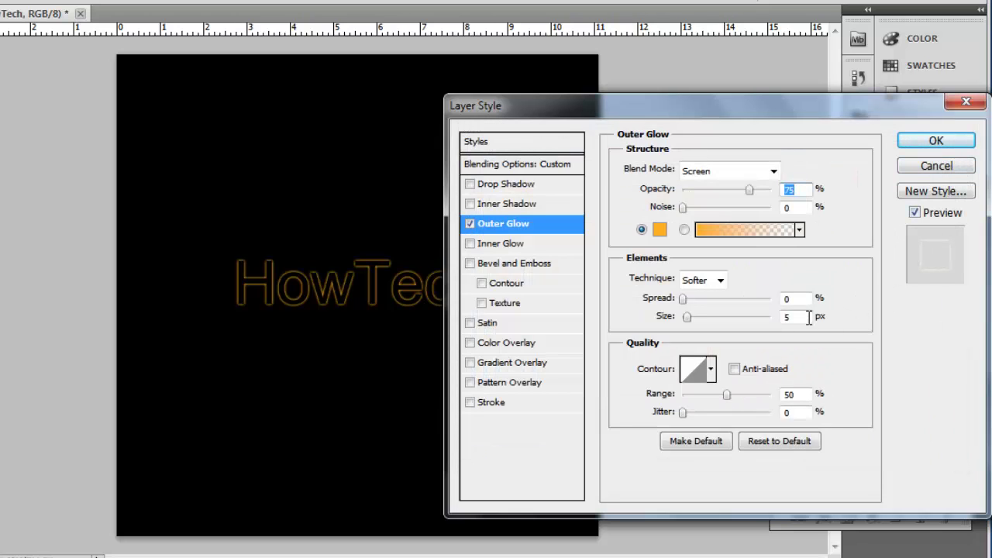
# Set the outer glow size to 4 and add an inner glow coloured #ff9c00.
pyautogui.doubleClick(797, 319)
pyautogui.write('4')
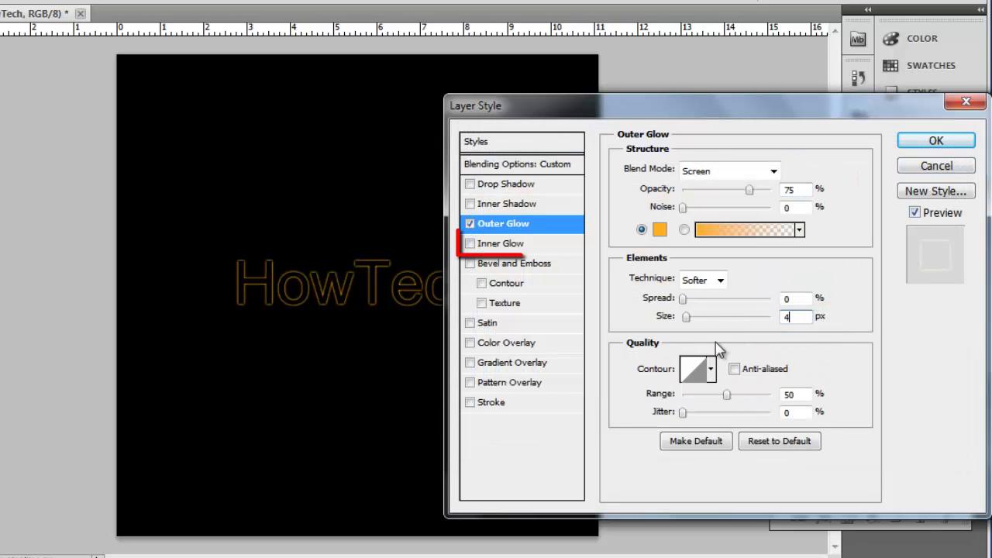
pyautogui.click(543, 246)
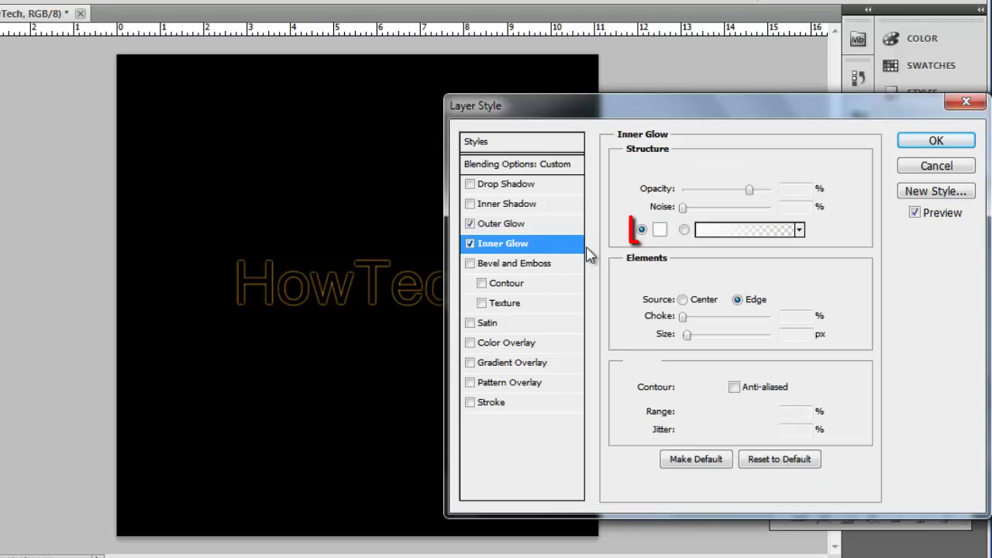
pyautogui.click(660, 230)
pyautogui.doubleClick(783, 439)
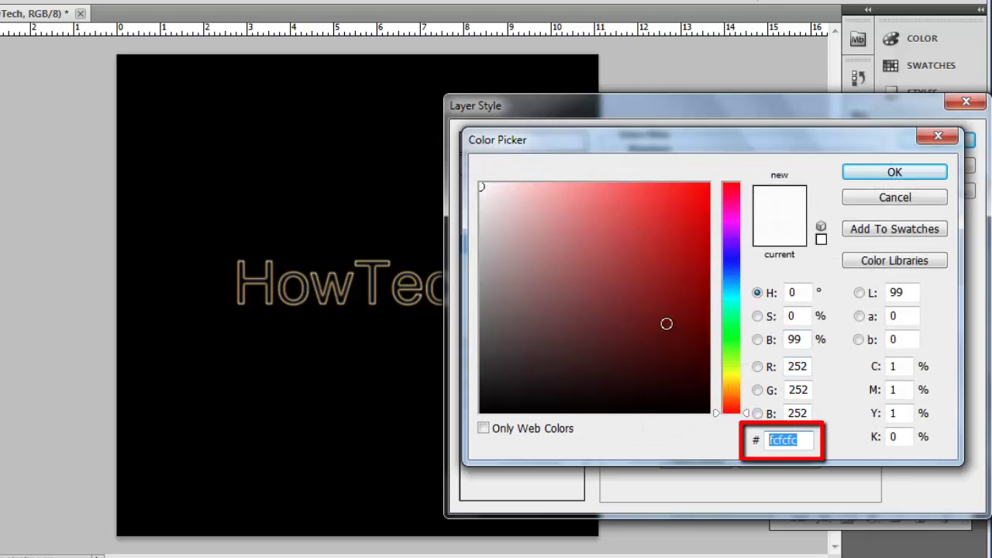
pyautogui.write('ff9c00')
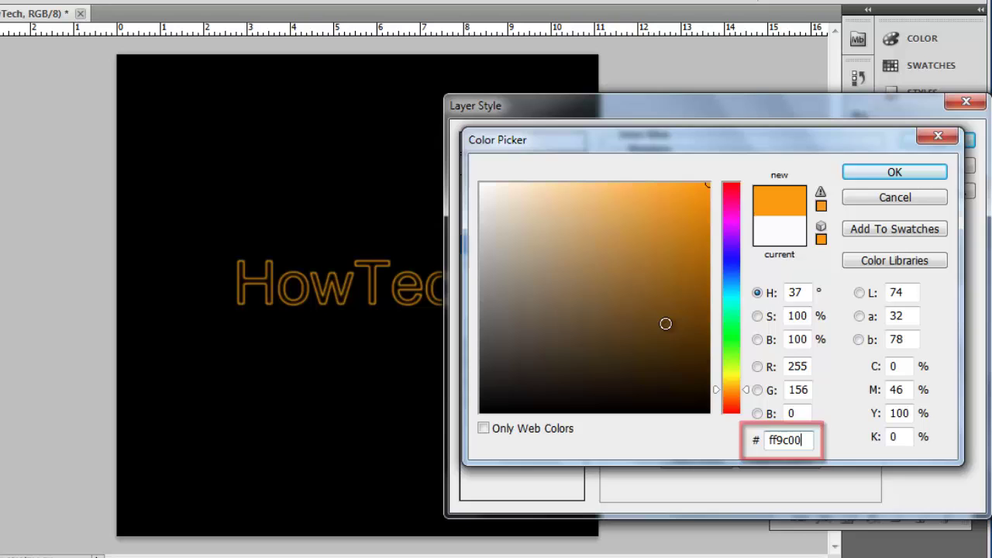
pyautogui.press('Return')
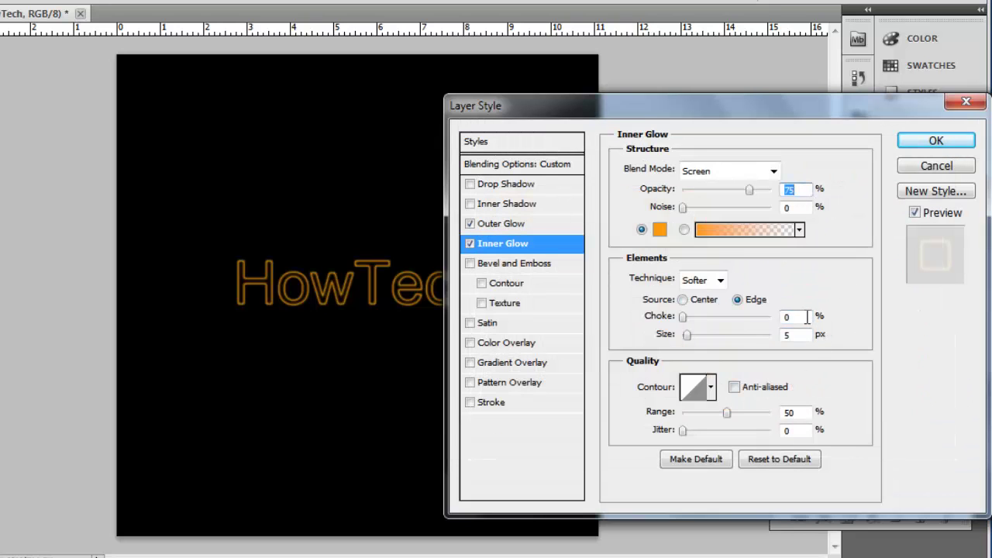
# Give the inner glow size 11, apply the style, and show HowTech copy.
pyautogui.doubleClick(787, 334)
pyautogui.write('11')
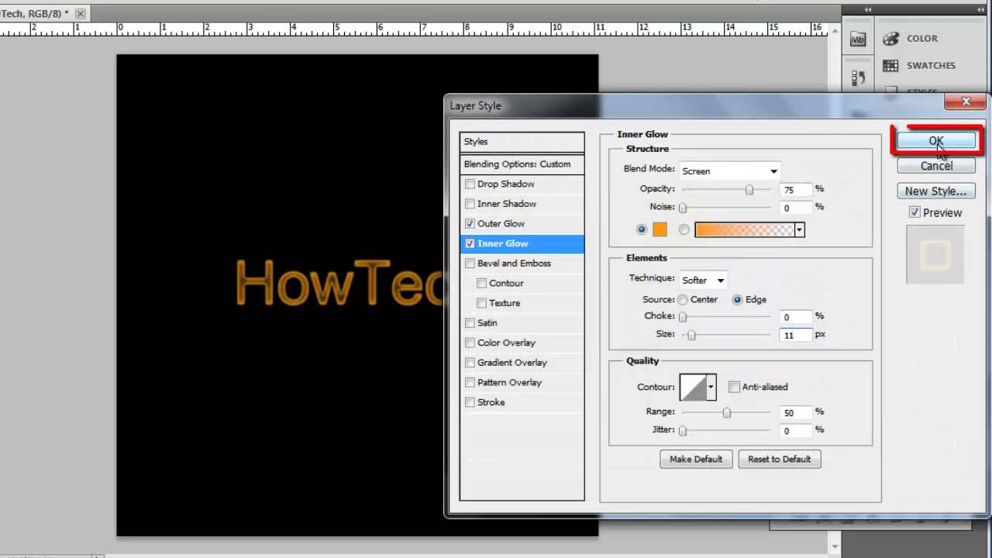
pyautogui.click(937, 140)
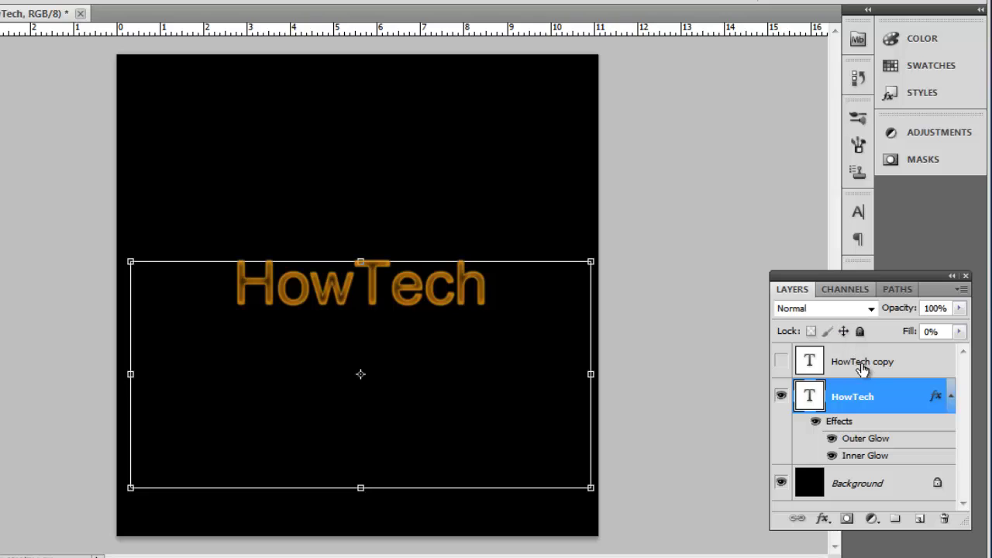
pyautogui.click(781, 363)
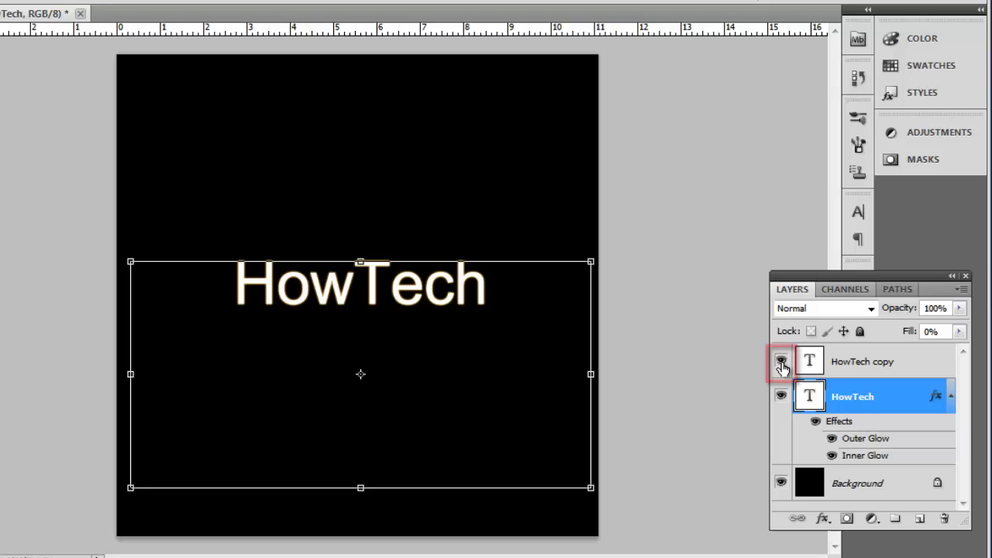
# Set HowTech copy's fill opacity to 0 and give it an #ff4e00 outer glow.
pyautogui.doubleClick(896, 363)
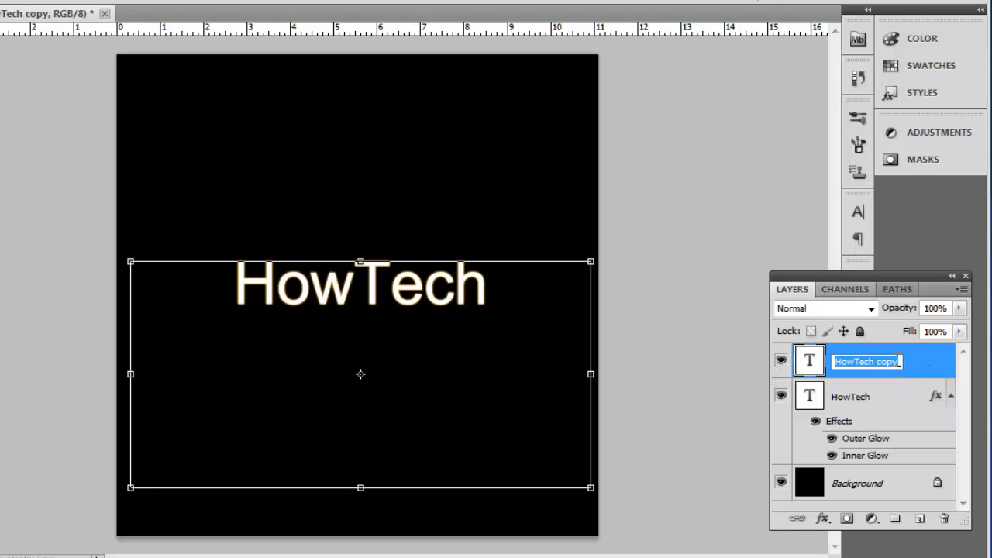
pyautogui.doubleClick(911, 364)
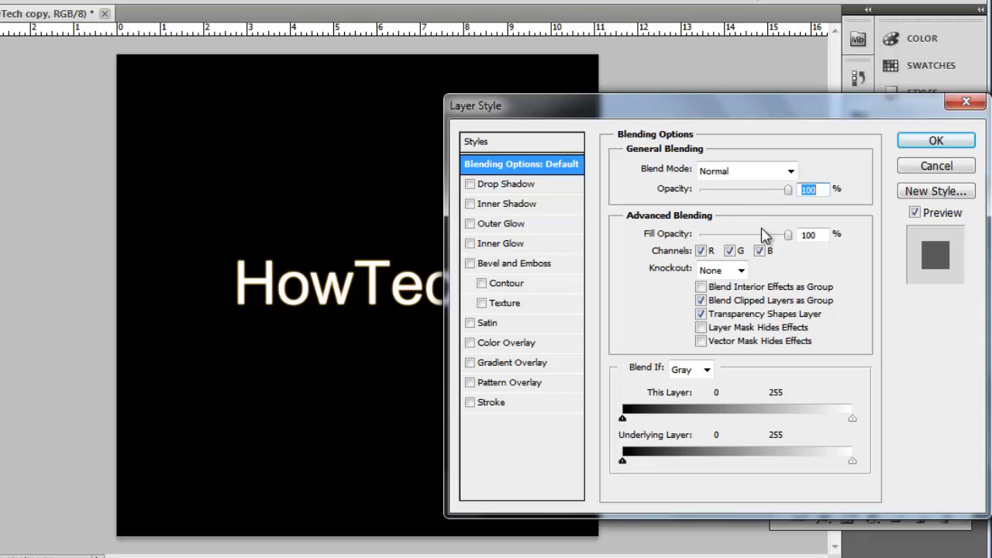
pyautogui.moveTo(788, 234); pyautogui.dragTo(700, 234)
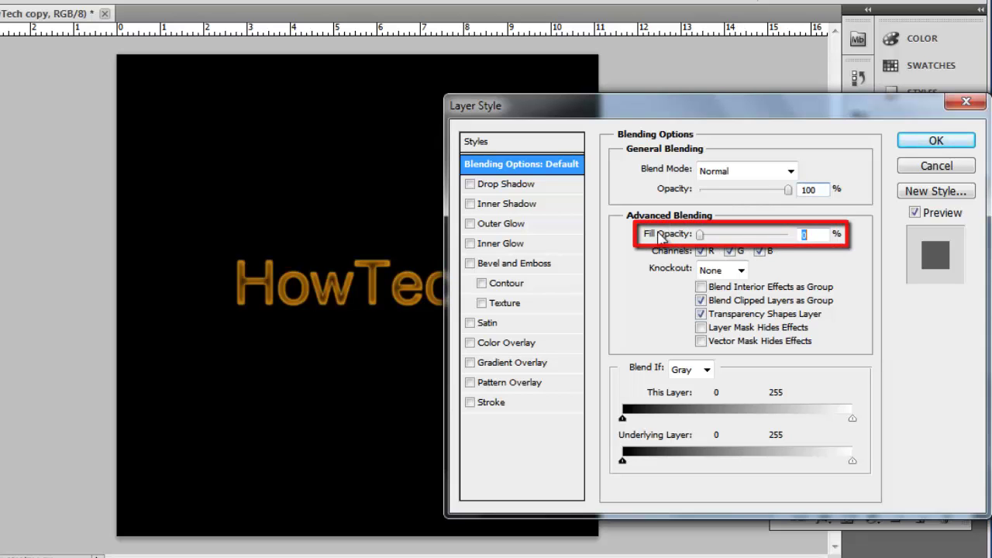
pyautogui.click(530, 224)
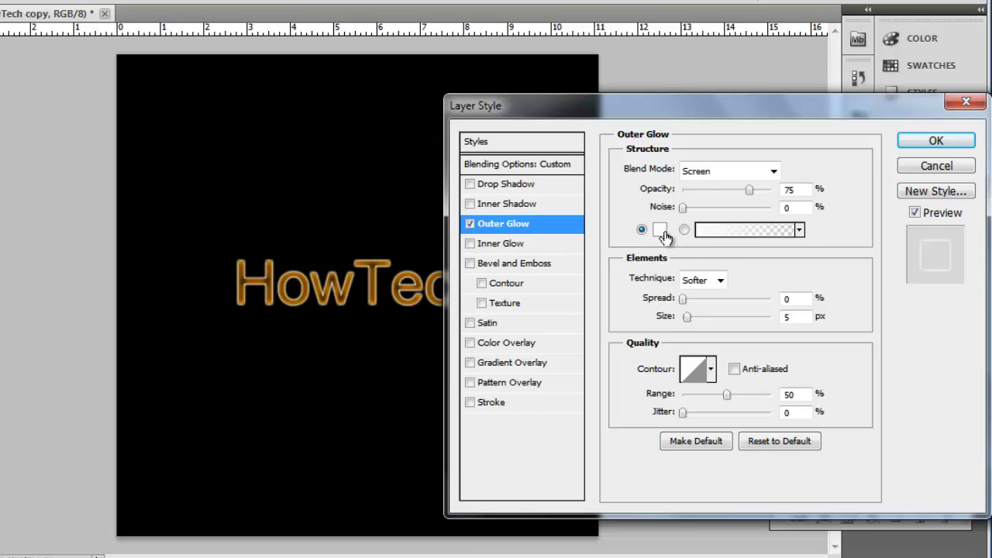
pyautogui.click(660, 230)
pyautogui.doubleClick(804, 442)
pyautogui.write('f')
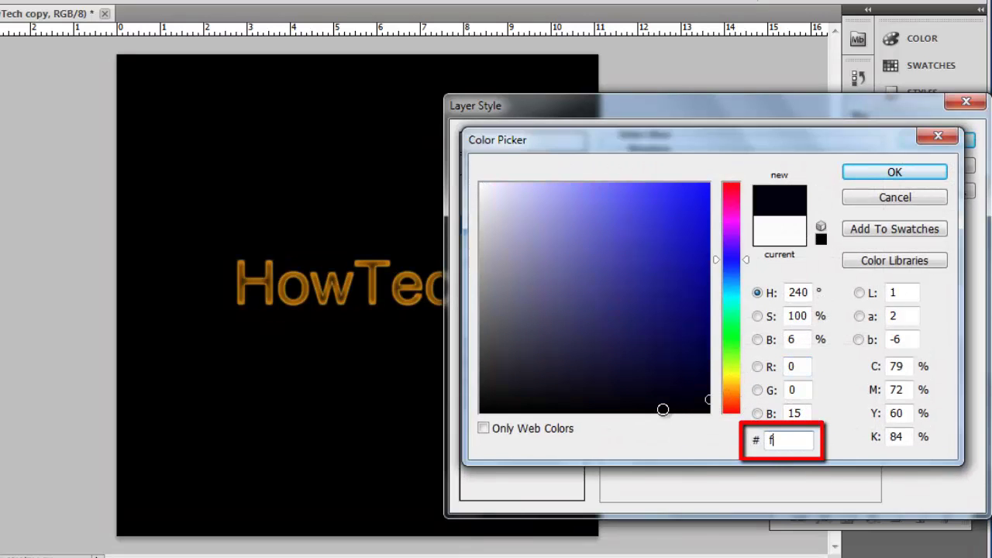
pyautogui.write('f4e00')
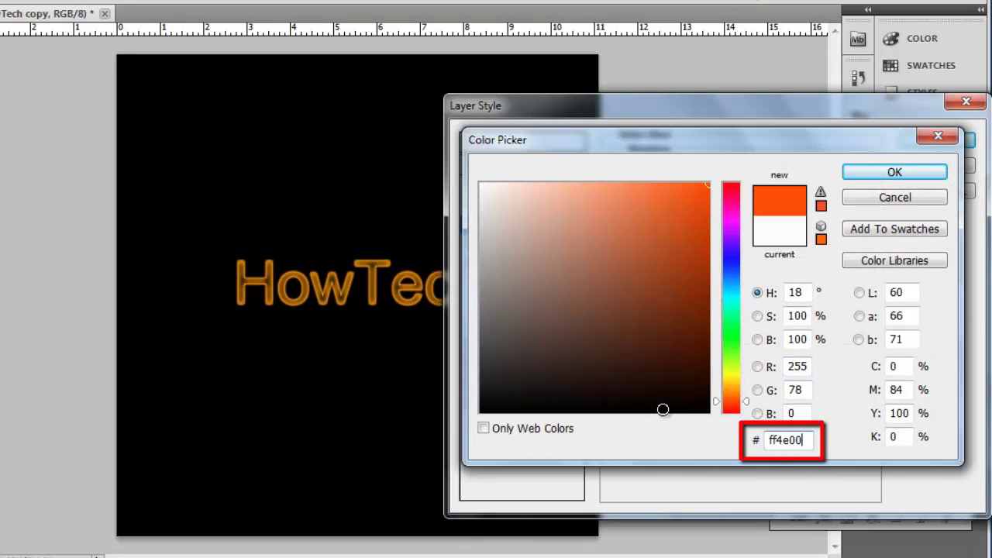
pyautogui.click(893, 173)
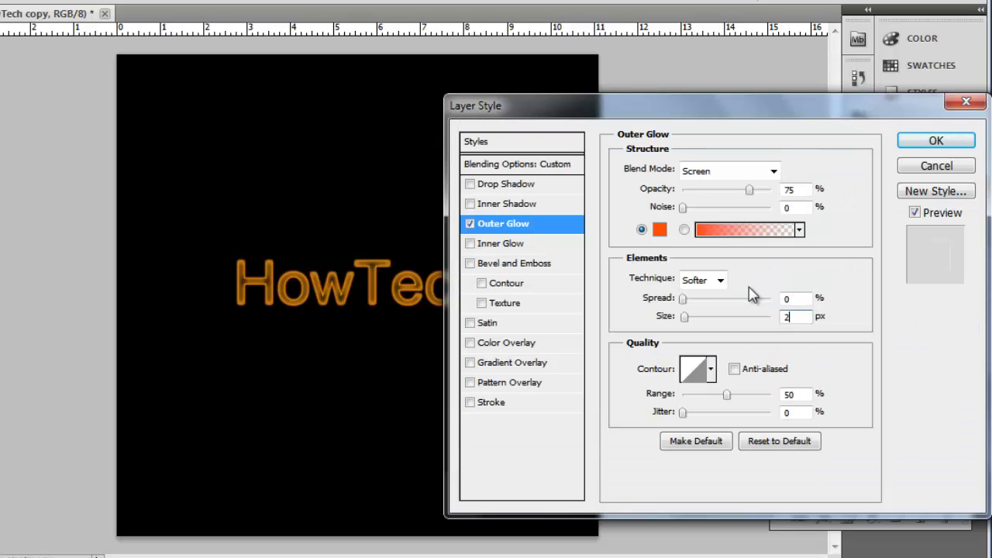
# Set the outer glow size to 28 and add a 100% opacity #ffc600 inner glow at 18 px.
pyautogui.write('8')
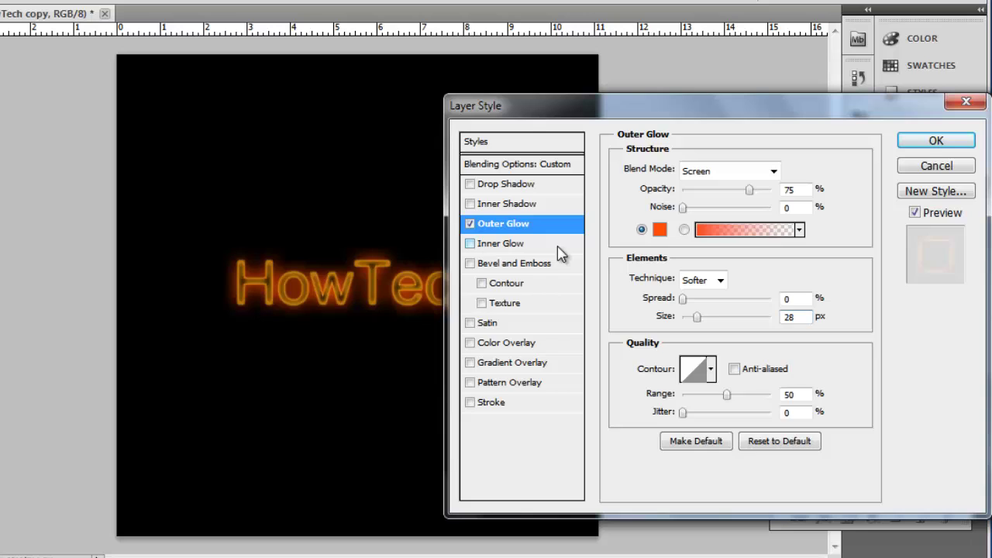
pyautogui.click(558, 247)
pyautogui.moveTo(750, 192); pyautogui.dragTo(828, 212)
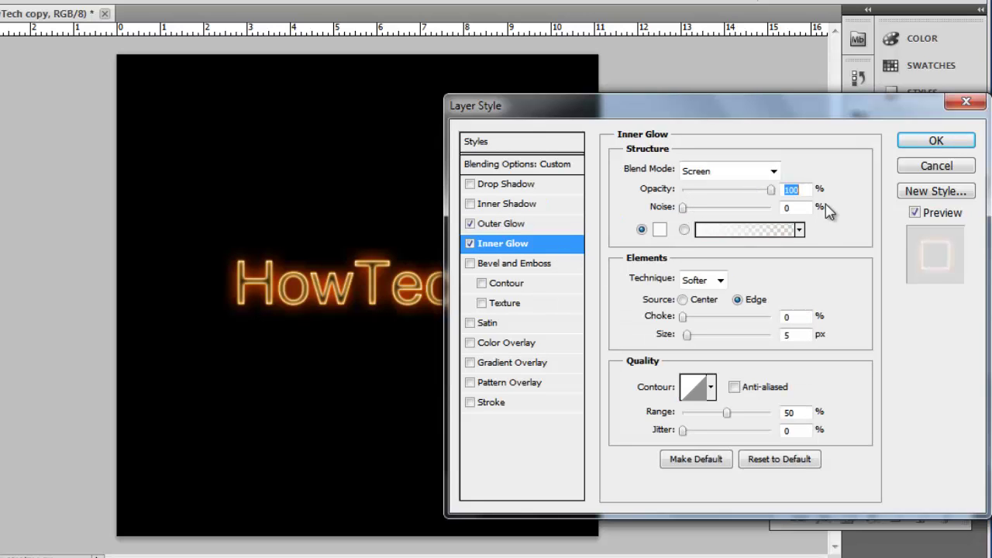
pyautogui.click(660, 230)
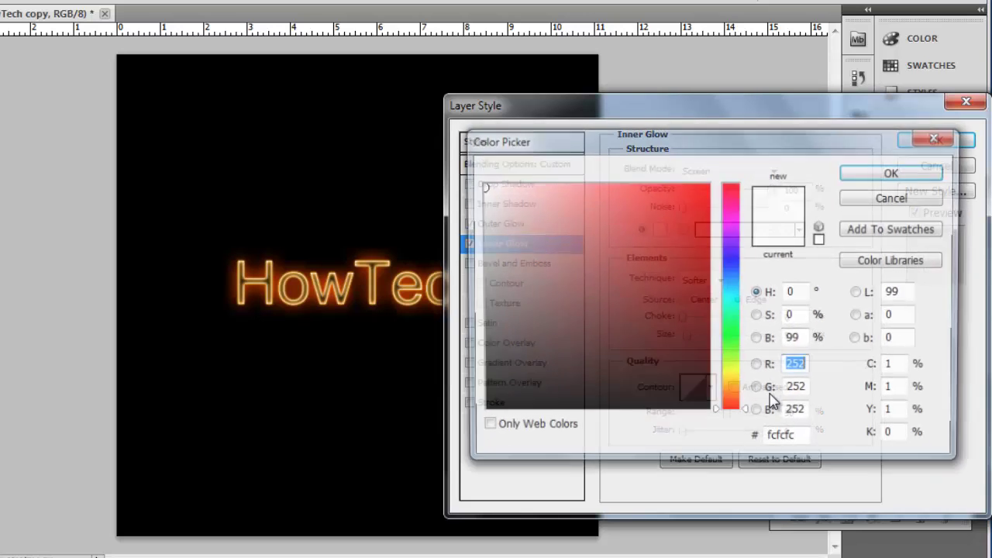
pyautogui.doubleClick(789, 439)
pyautogui.write('ffc')
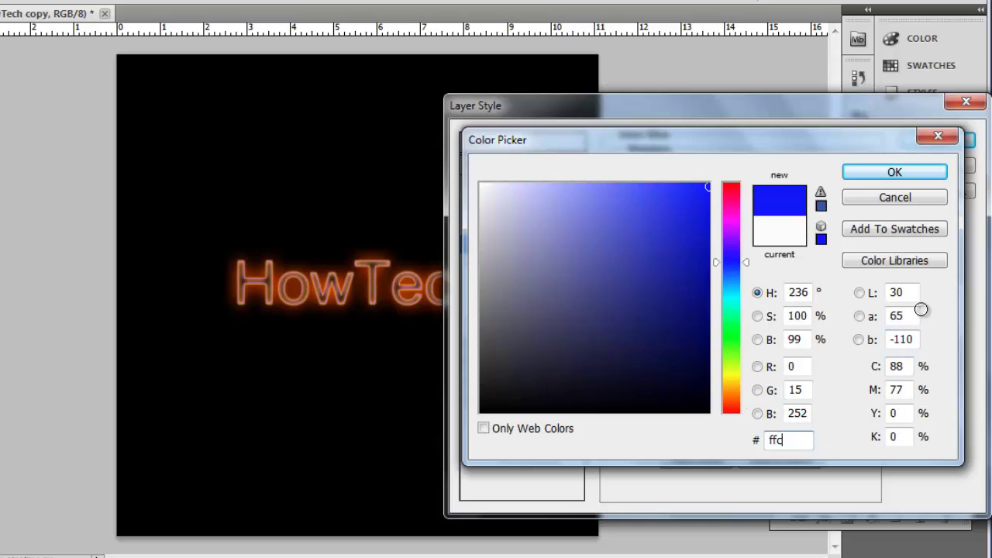
pyautogui.write('600')
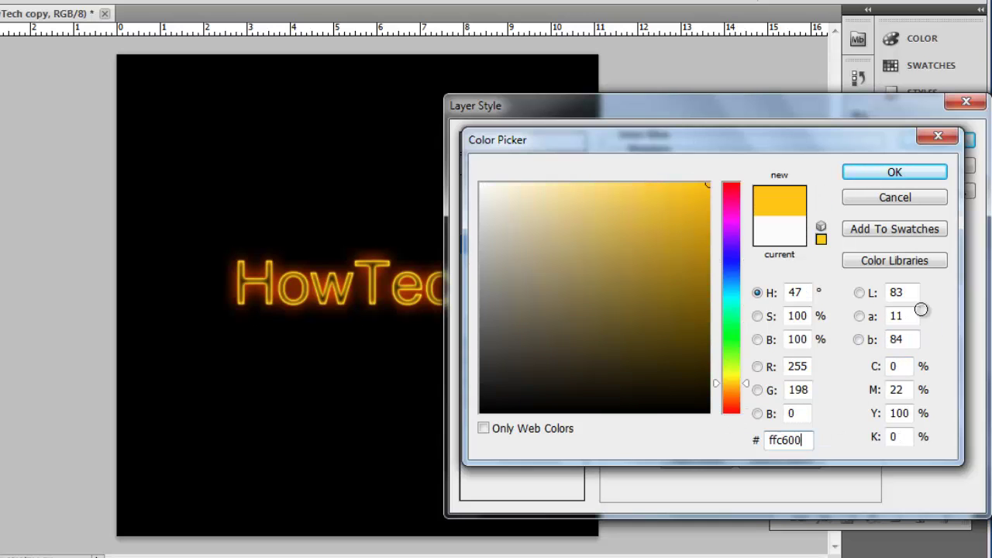
pyautogui.click(895, 173)
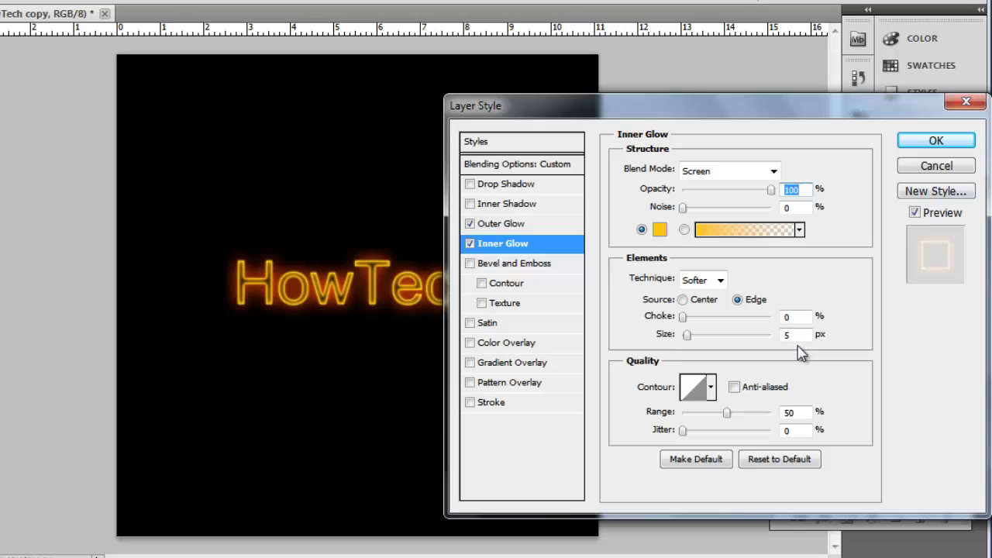
pyautogui.doubleClick(794, 334)
pyautogui.write('18')
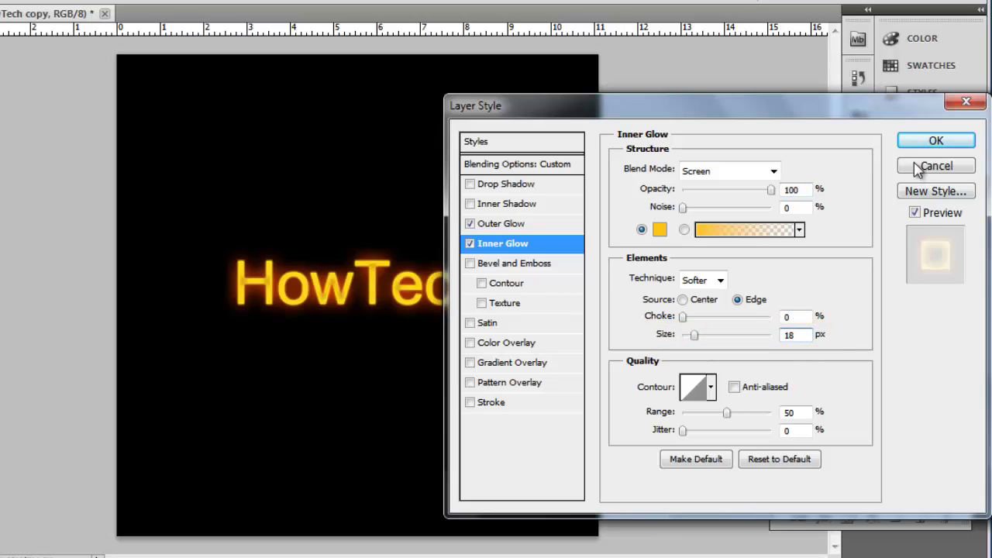
pyautogui.click(926, 140)
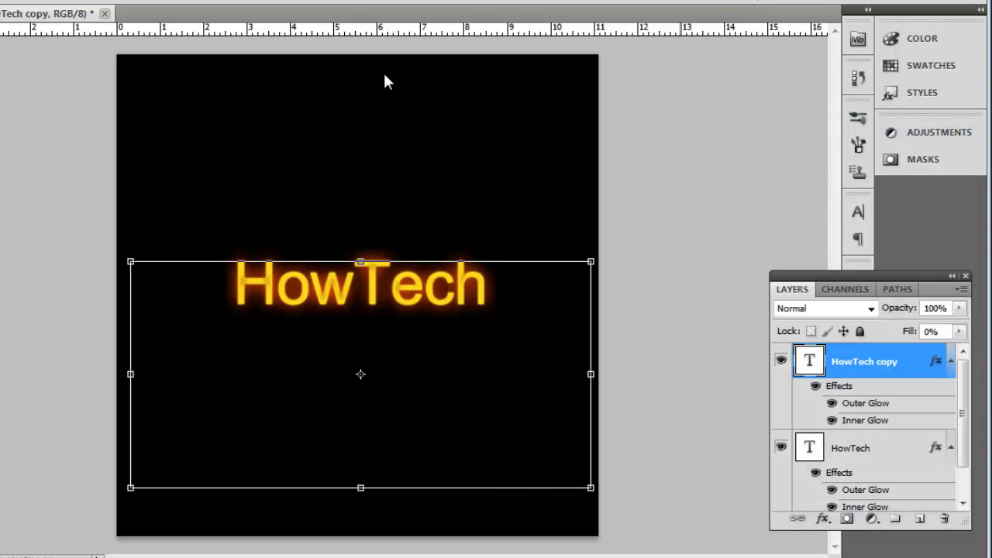
# Rasterize the HowTech copy type layer and select the Smudge tool.
pyautogui.rightClick(911, 376)
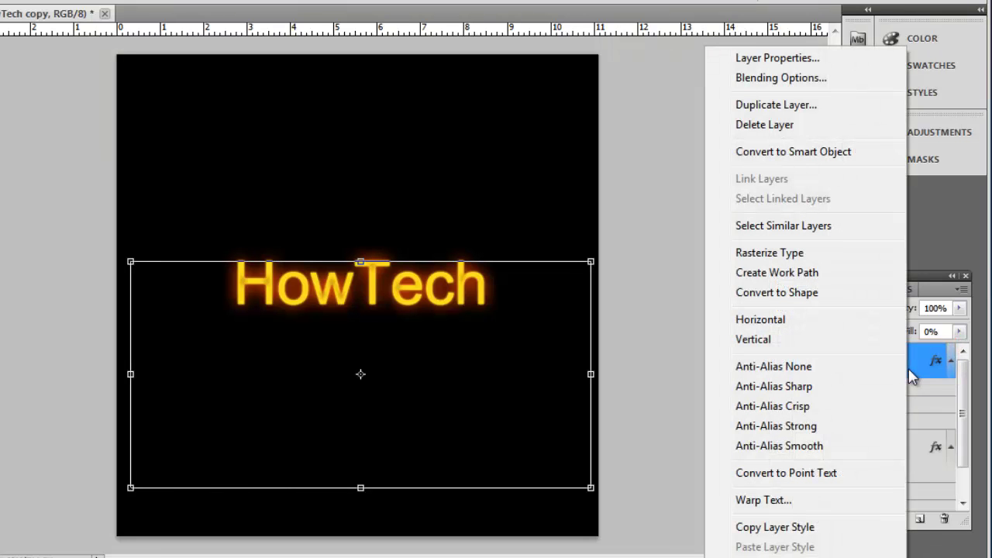
pyautogui.click(837, 254)
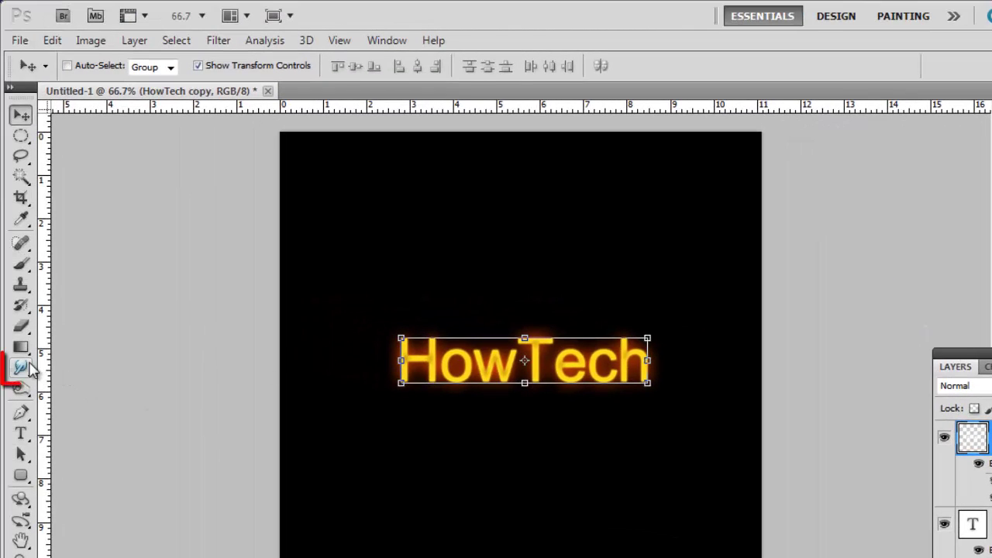
pyautogui.click(21, 367)
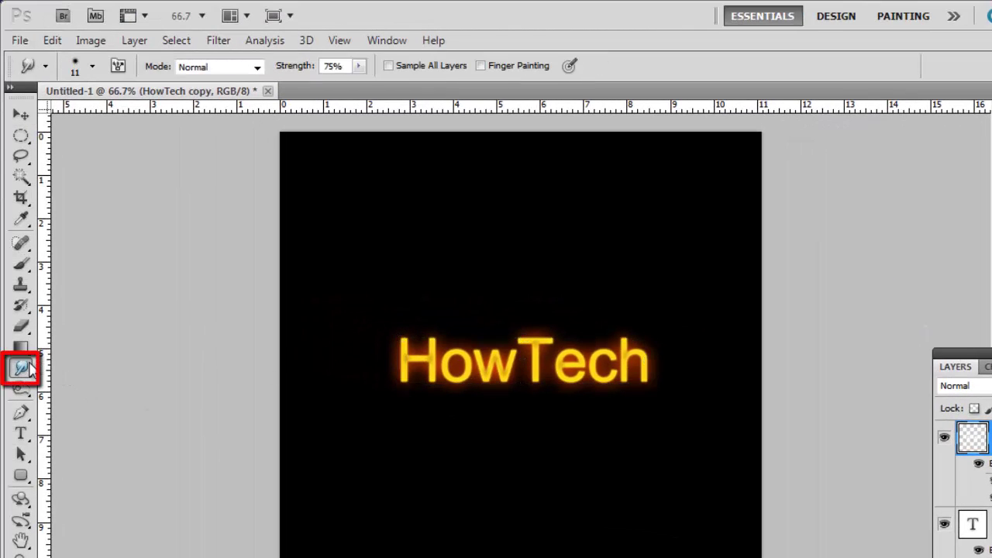
# Set the smudge brush to 24 px, zoom in, then reduce it to 12 px.
pyautogui.click(92, 66)
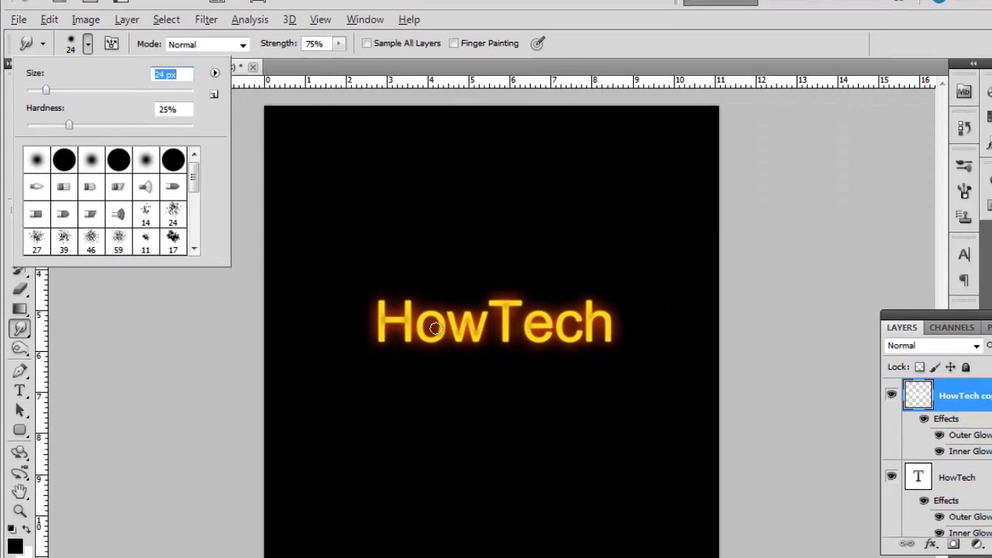
pyautogui.write('24')
pyautogui.press('Return')
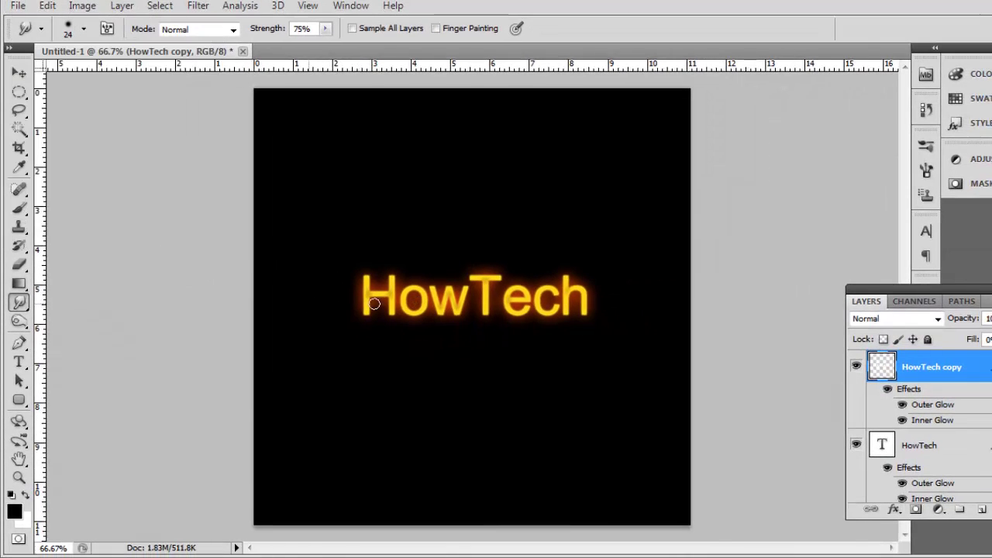
pyautogui.scroll(1, 373, 303)
pyautogui.scroll(2, 427, 284)
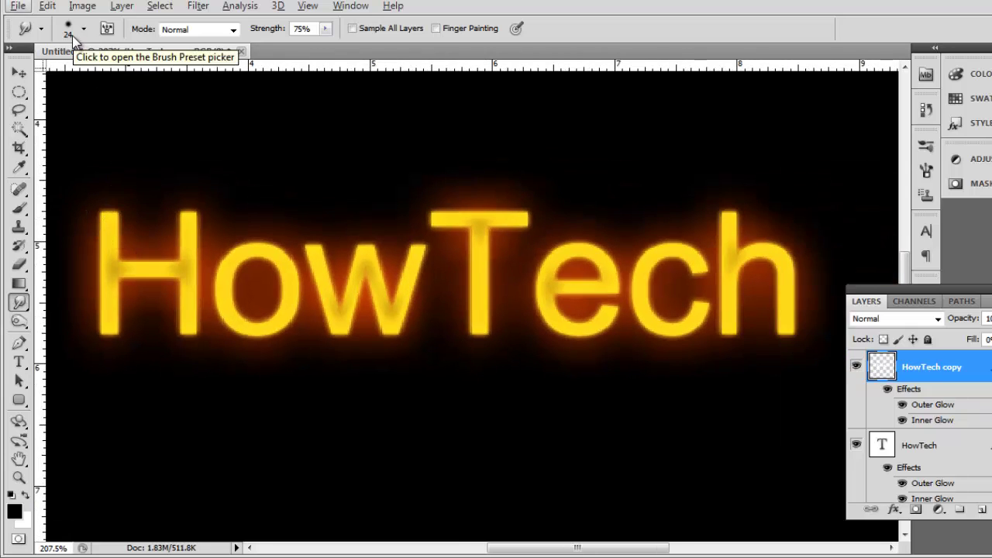
pyautogui.click(74, 35)
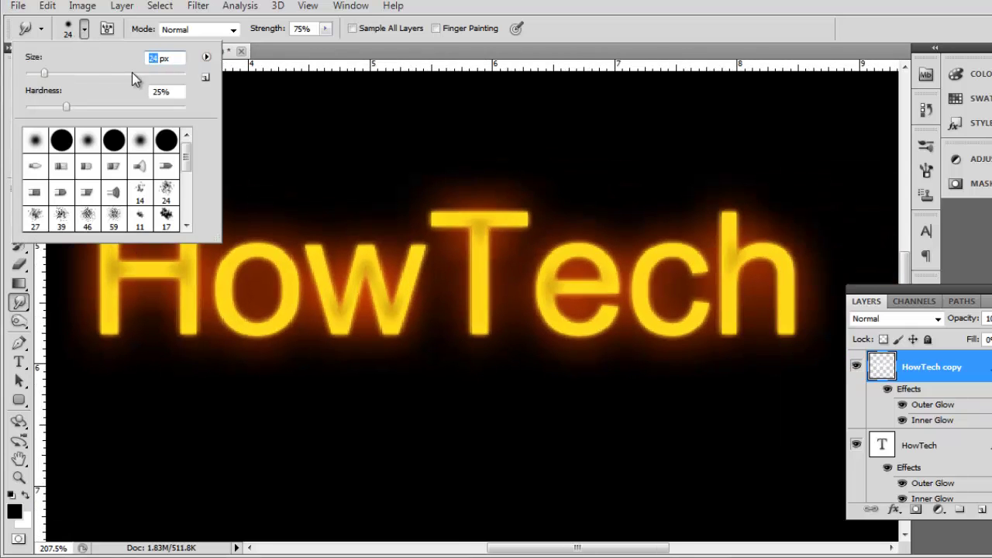
pyautogui.write('12')
pyautogui.press('Return')
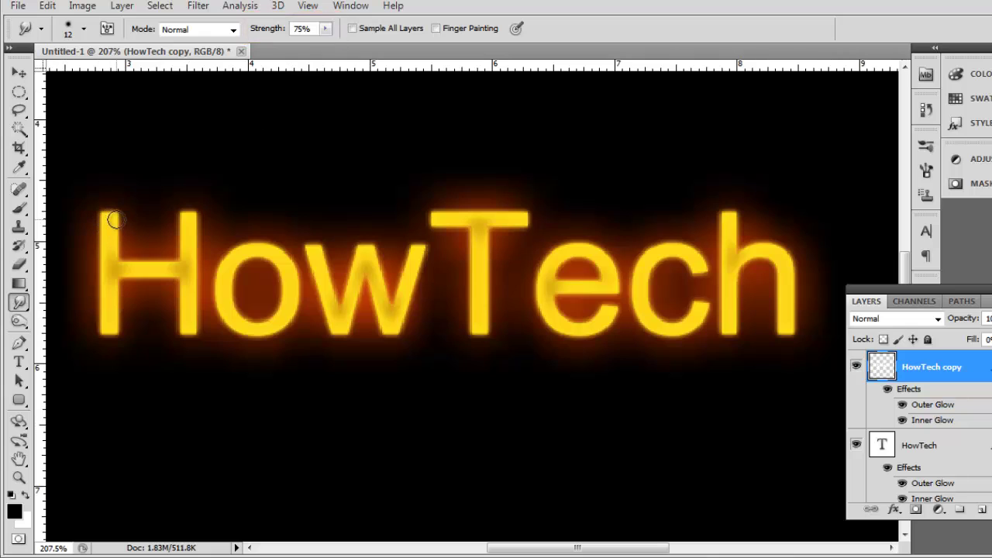
# Smudge flame wisps upward from the tops of the H, o, w, T and e.
pyautogui.moveTo(115, 220)
pyautogui.mouseDown()
pyautogui.moveTo(105, 140)
pyautogui.moveTo(120, 109)
pyautogui.mouseUp()
pyautogui.moveTo(171, 215)
pyautogui.mouseDown()
pyautogui.moveTo(186, 132)
pyautogui.moveTo(214, 128)
pyautogui.mouseUp()
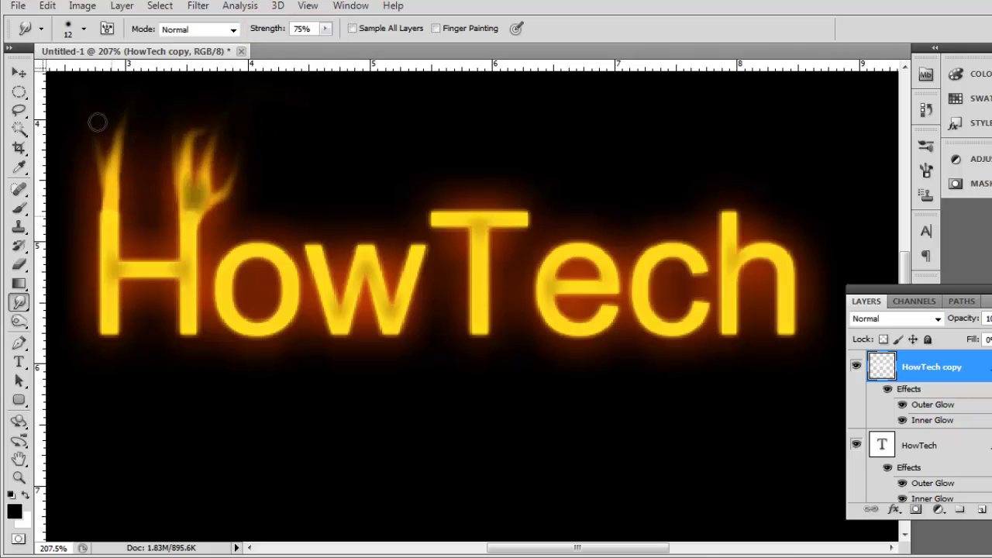
pyautogui.moveTo(114, 221); pyautogui.dragTo(97, 105)
pyautogui.moveTo(256, 256); pyautogui.dragTo(325, 167)
pyautogui.moveTo(310, 256); pyautogui.dragTo(360, 124)
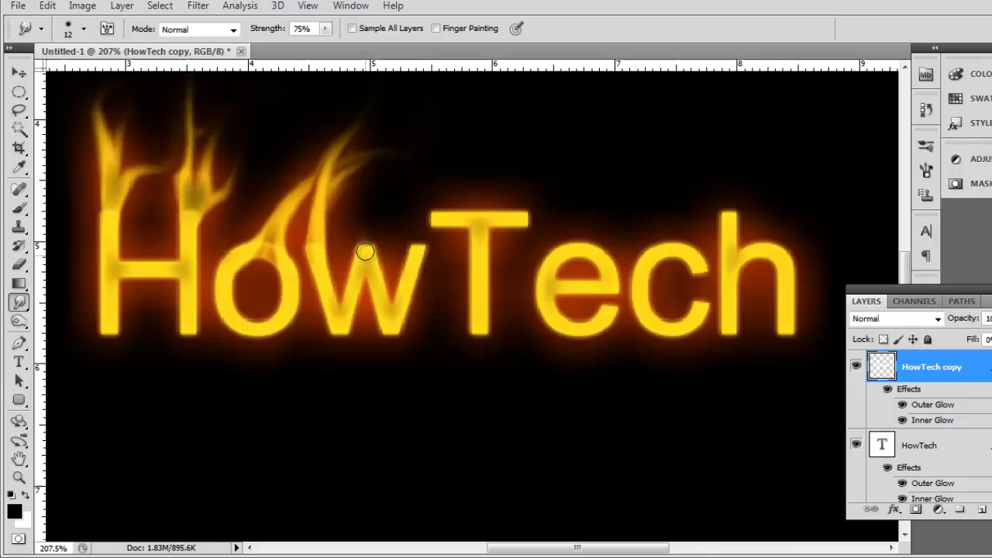
pyautogui.moveTo(365, 252); pyautogui.dragTo(383, 148)
pyautogui.moveTo(512, 233); pyautogui.dragTo(539, 143)
pyautogui.moveTo(465, 232)
pyautogui.mouseDown()
pyautogui.moveTo(438, 147)
pyautogui.moveTo(497, 128)
pyautogui.mouseUp()
pyautogui.moveTo(577, 240); pyautogui.dragTo(593, 155)
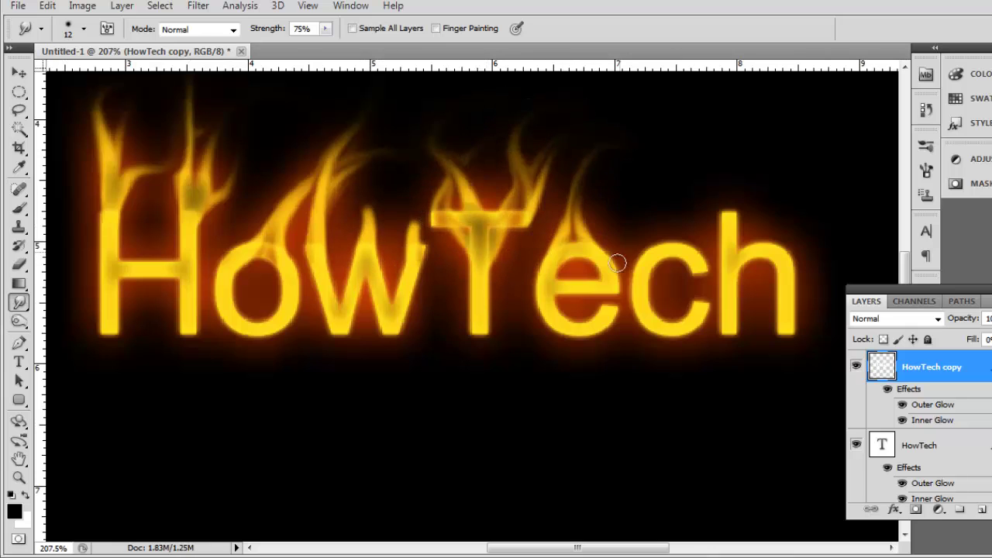
# Pull tall flame wisps up from the c and h.
pyautogui.moveTo(620, 268); pyautogui.dragTo(687, 186)
pyautogui.moveTo(690, 268); pyautogui.dragTo(722, 116)
pyautogui.moveTo(721, 233); pyautogui.dragTo(674, 97)
pyautogui.scroll(1, 689, 150)
pyautogui.moveTo(732, 279); pyautogui.dragTo(737, 97)
# Smudge small flames from the letters' bottom edges and the H's right stem.
pyautogui.moveTo(786, 372)
pyautogui.mouseDown()
pyautogui.moveTo(806, 287)
pyautogui.moveTo(833, 384)
pyautogui.mouseUp()
pyautogui.moveTo(682, 372); pyautogui.dragTo(729, 388)
pyautogui.moveTo(512, 369); pyautogui.dragTo(488, 333)
pyautogui.moveTo(419, 373); pyautogui.dragTo(457, 341)
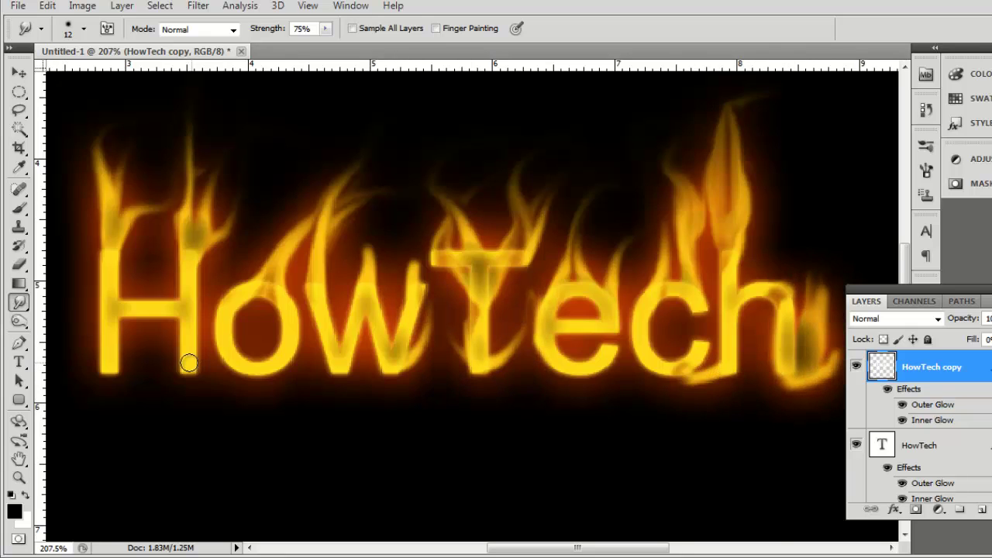
pyautogui.moveTo(189, 363); pyautogui.dragTo(221, 116)
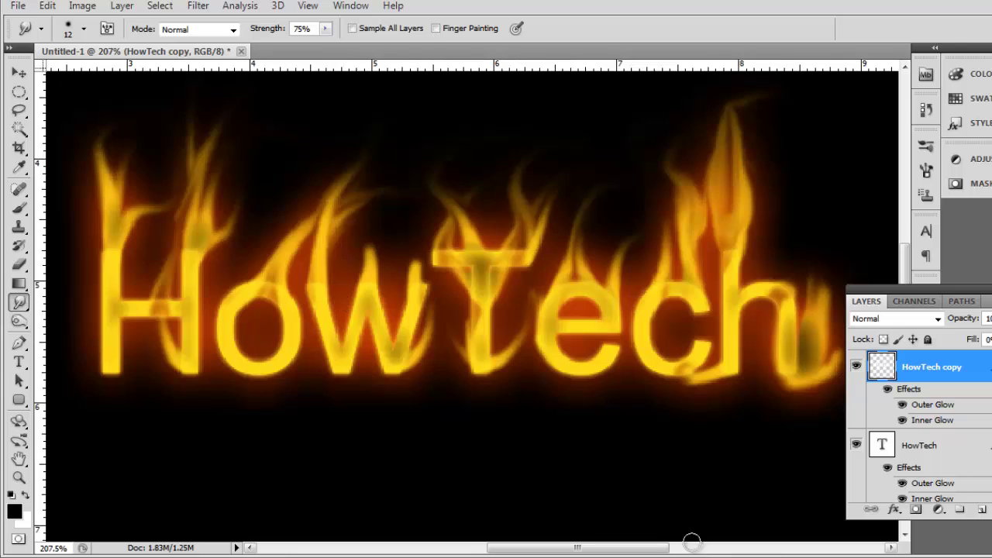
pyautogui.scroll(-2, 463, 417)
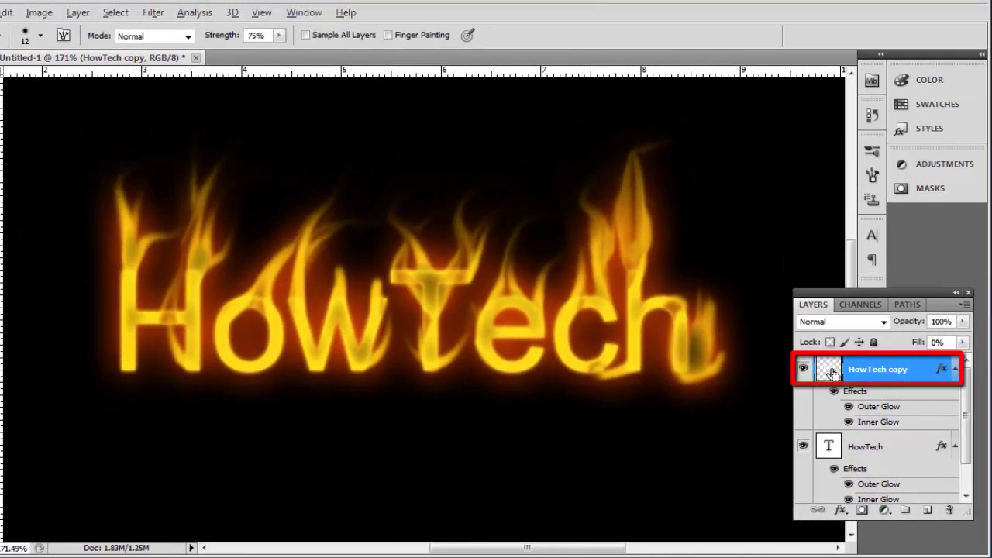
pyautogui.keyDown('ctrl'); pyautogui.click(832, 373); pyautogui.keyUp('ctrl')
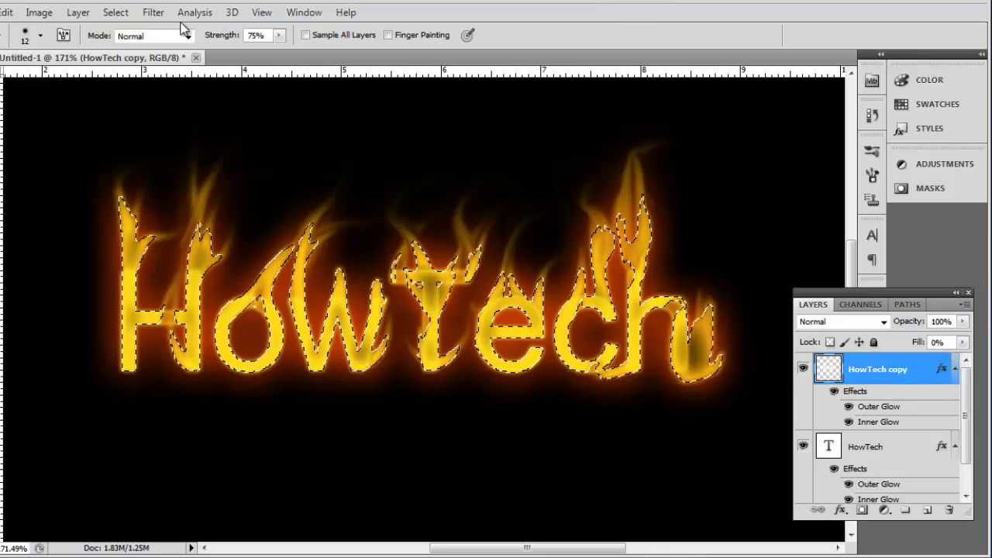
pyautogui.click(129, 18)
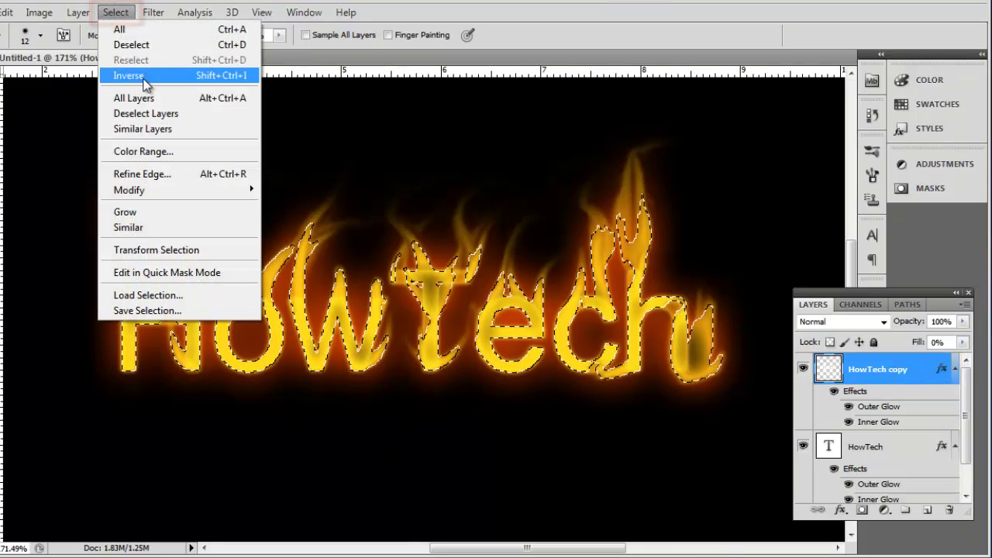
pyautogui.click(128, 75)
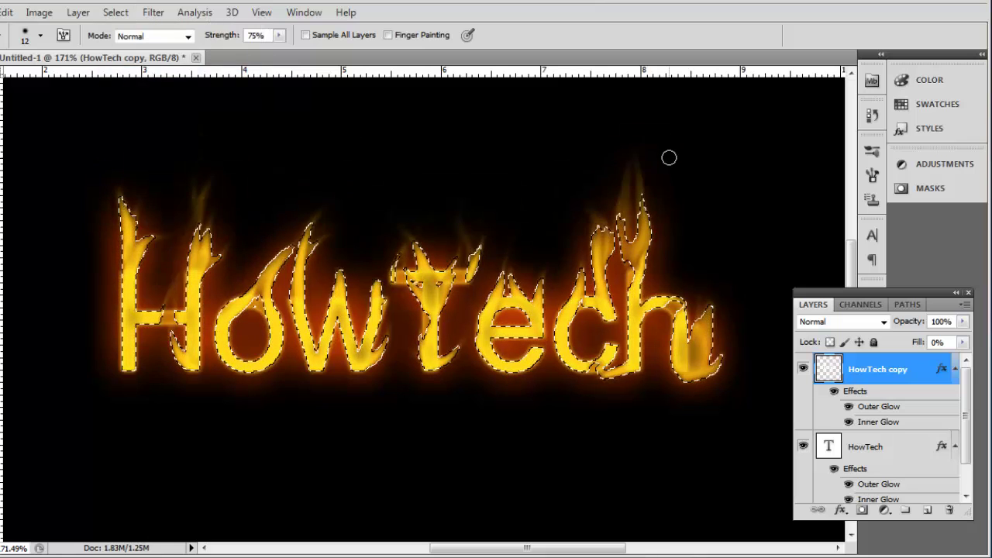
pyautogui.hotkey('ctrl', 'd')
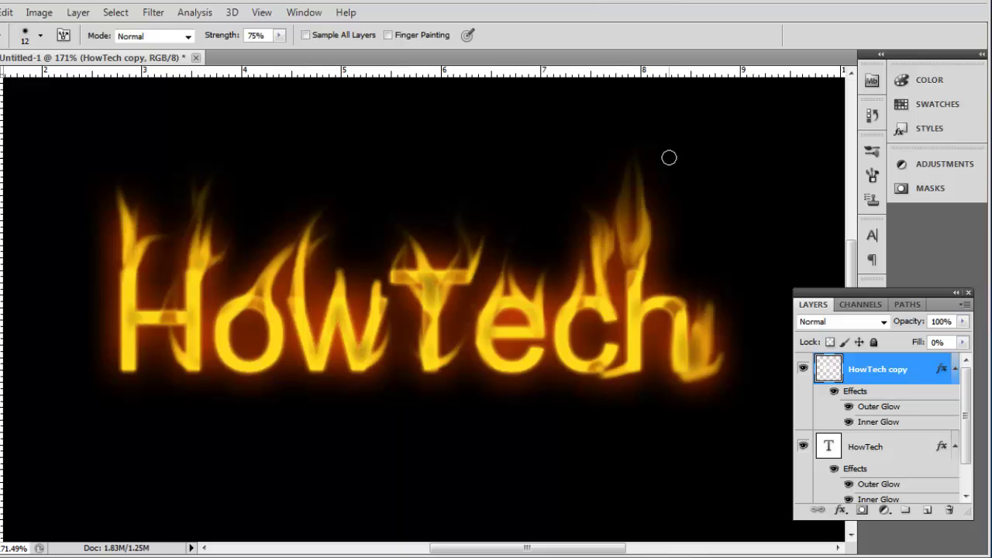